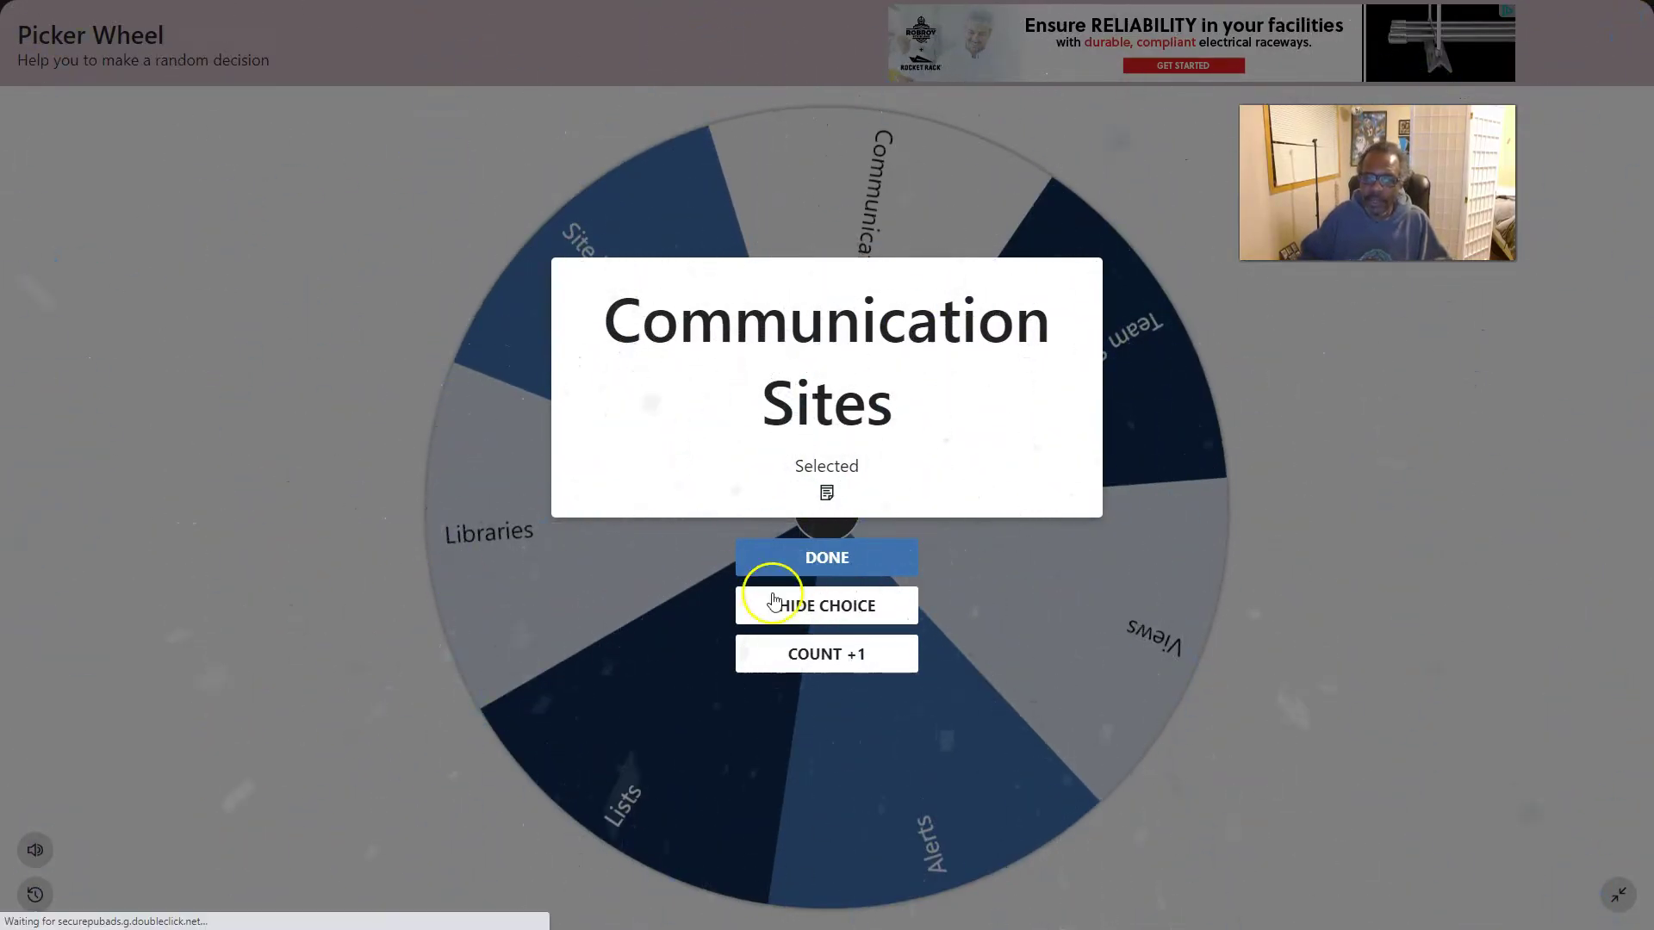
# Step: Hide the selected Communication Sites choice from the picker wheel
pyautogui.click(825, 606)
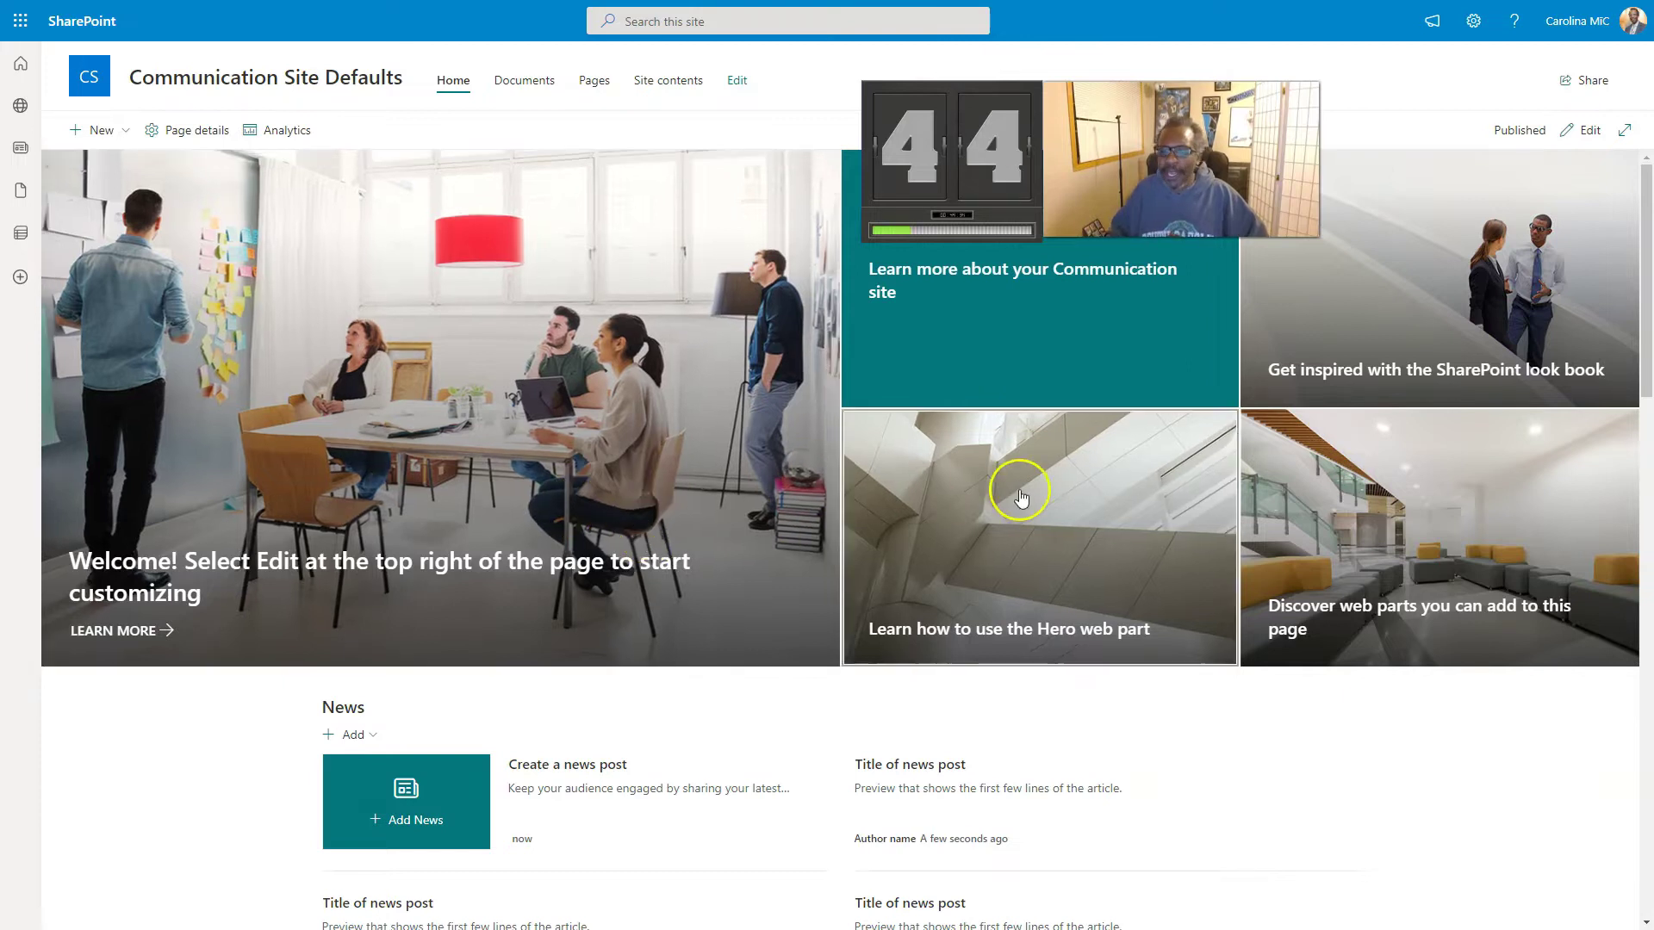
# Step: Look over the Communication Site Defaults home page from hero to documents and open the page for editing
pyautogui.scroll(-2, 947, 526)
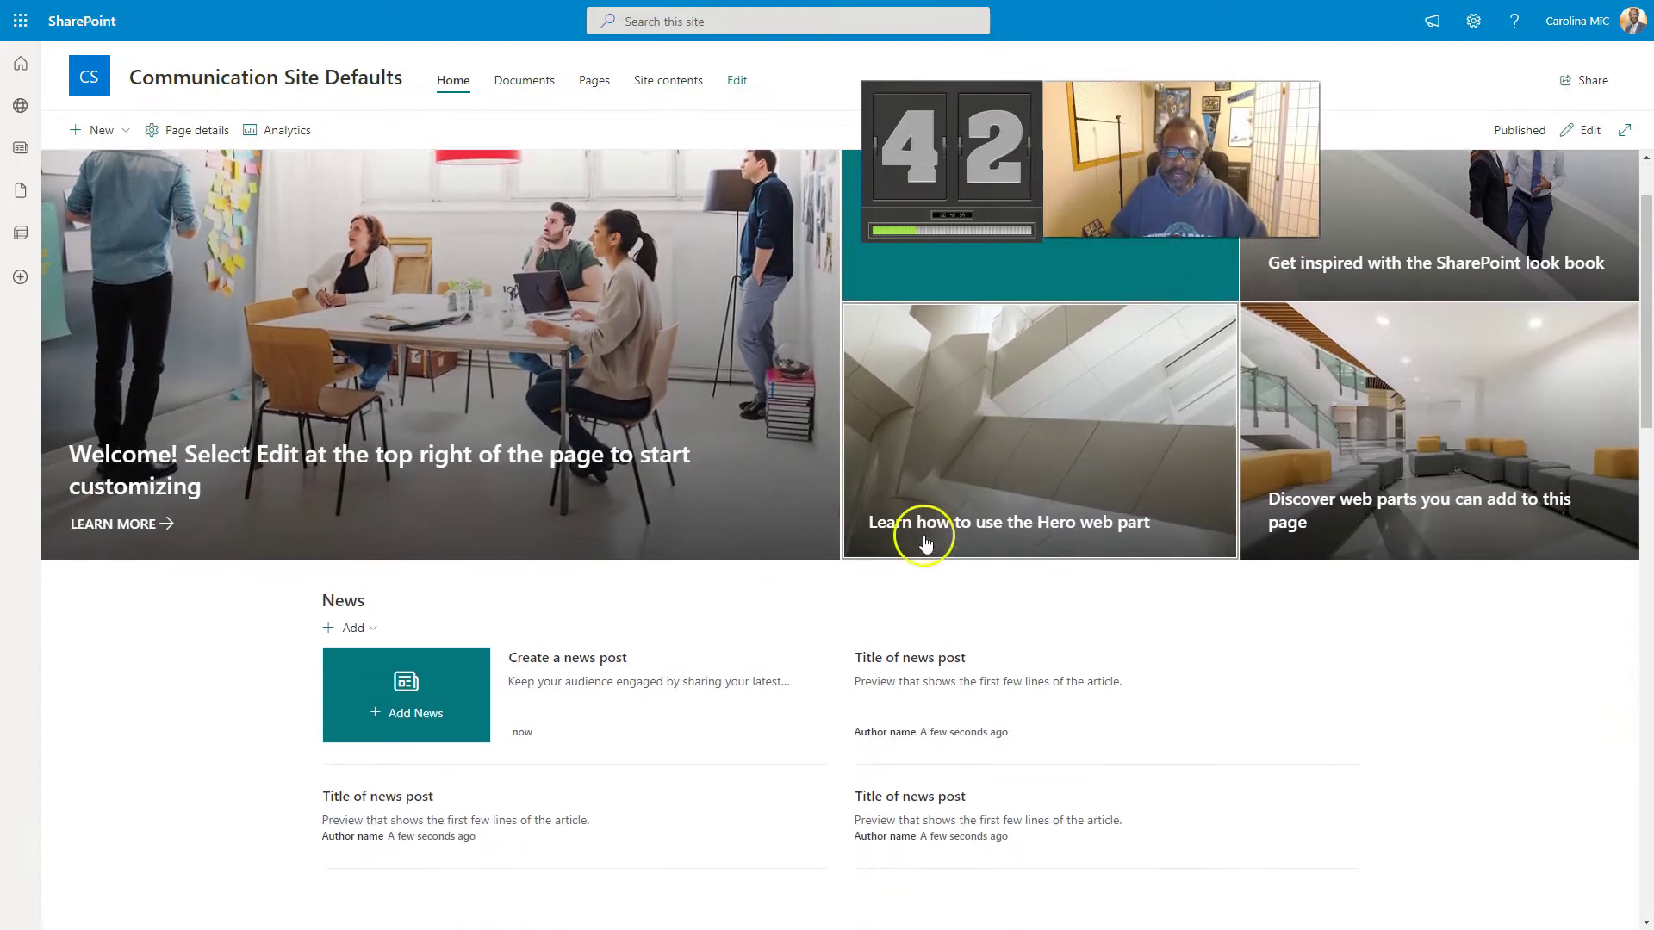
pyautogui.scroll(-5, 926, 542)
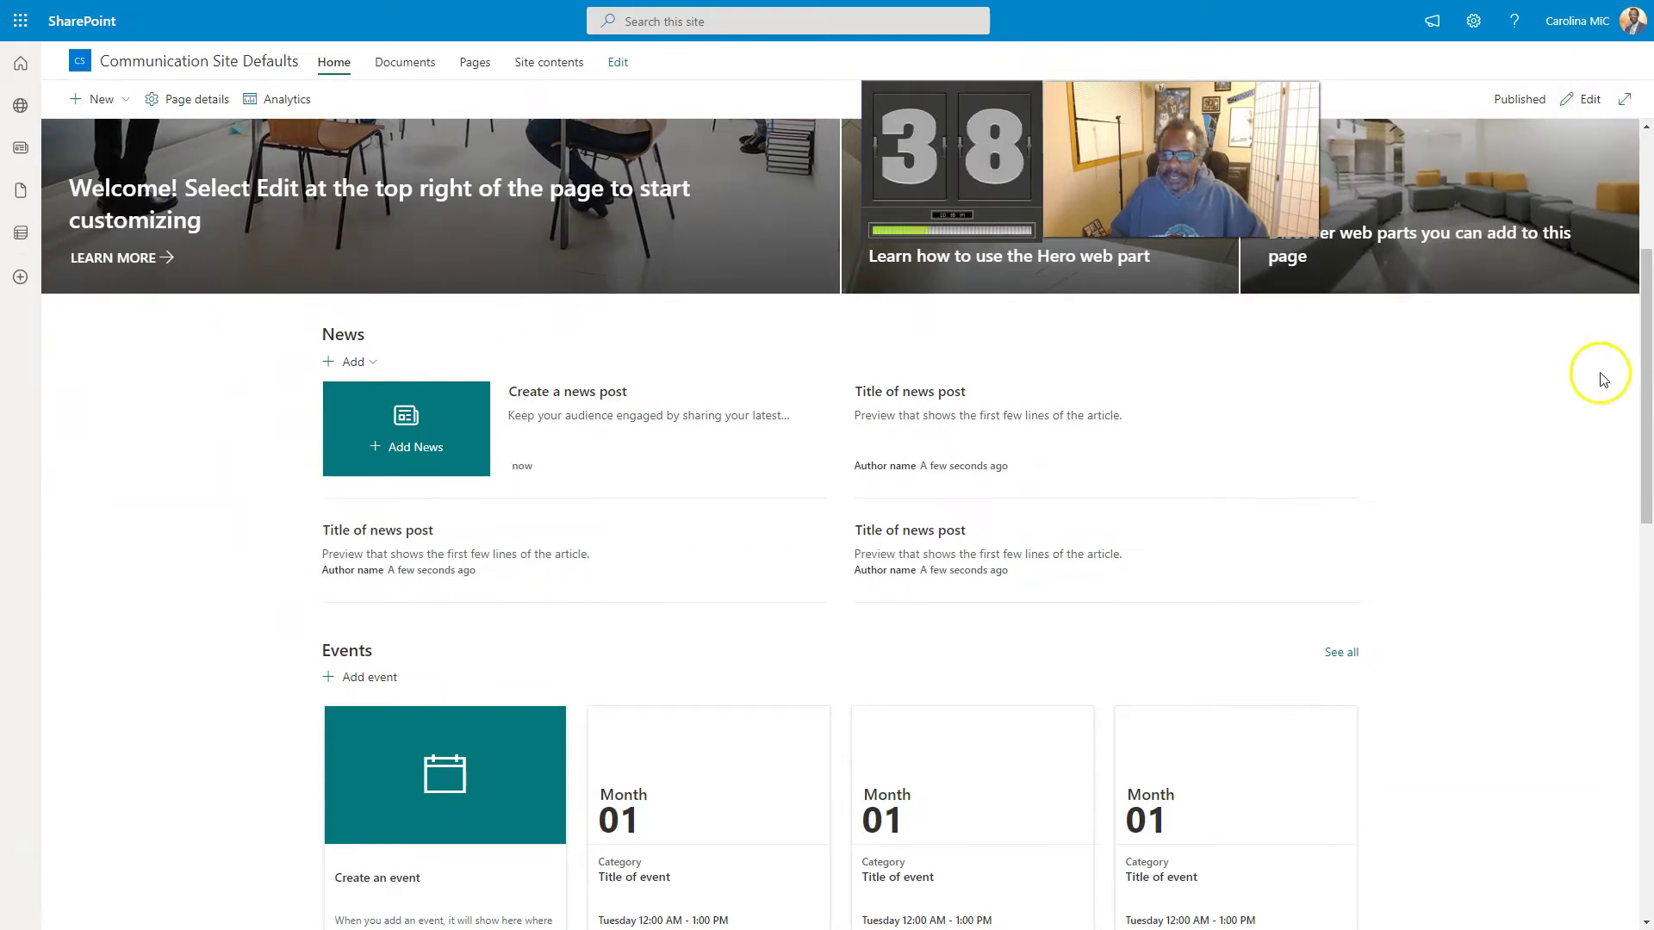
pyautogui.scroll(-6, 1642, 389)
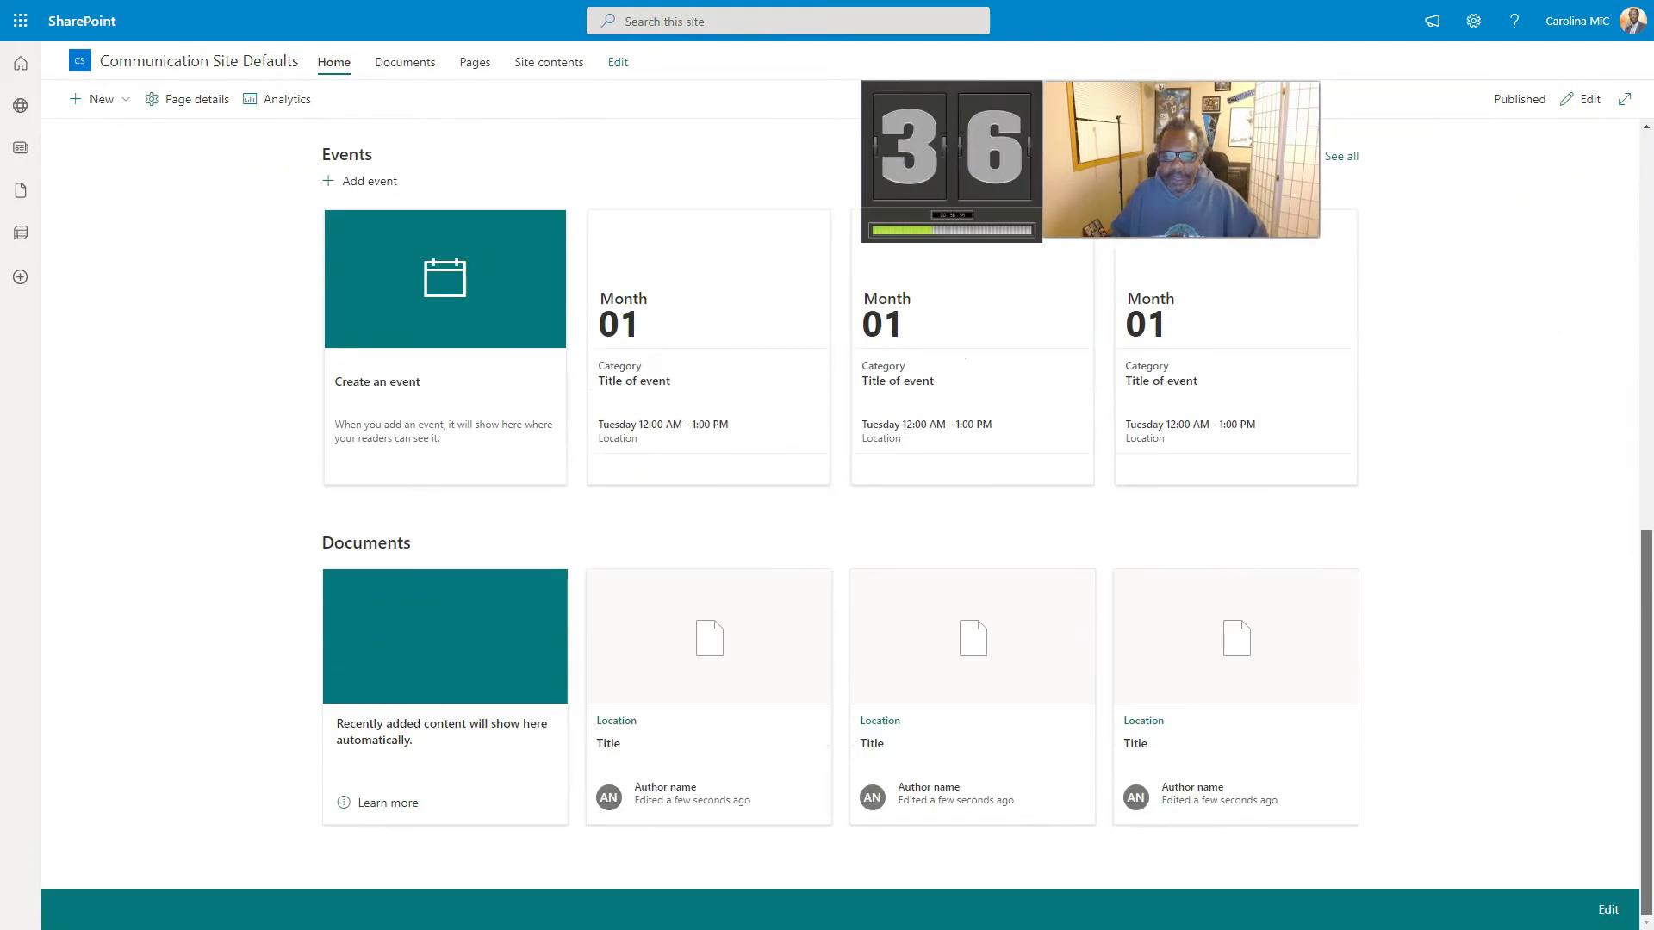
pyautogui.scroll(10, 1643, 389)
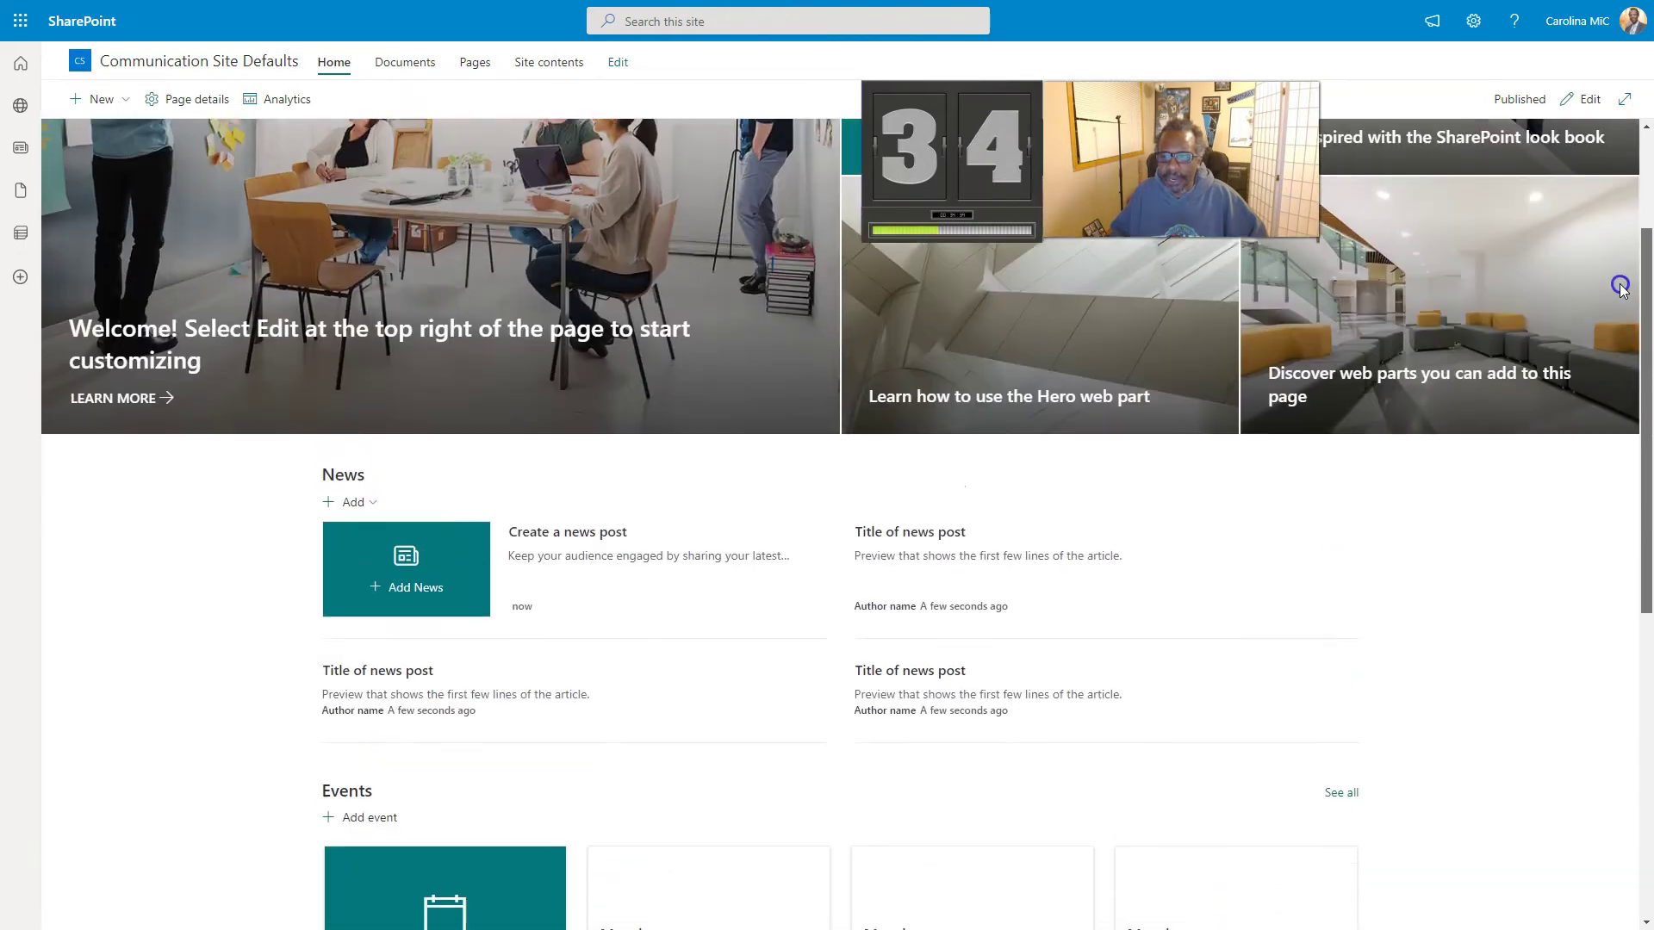
pyautogui.click(1585, 122)
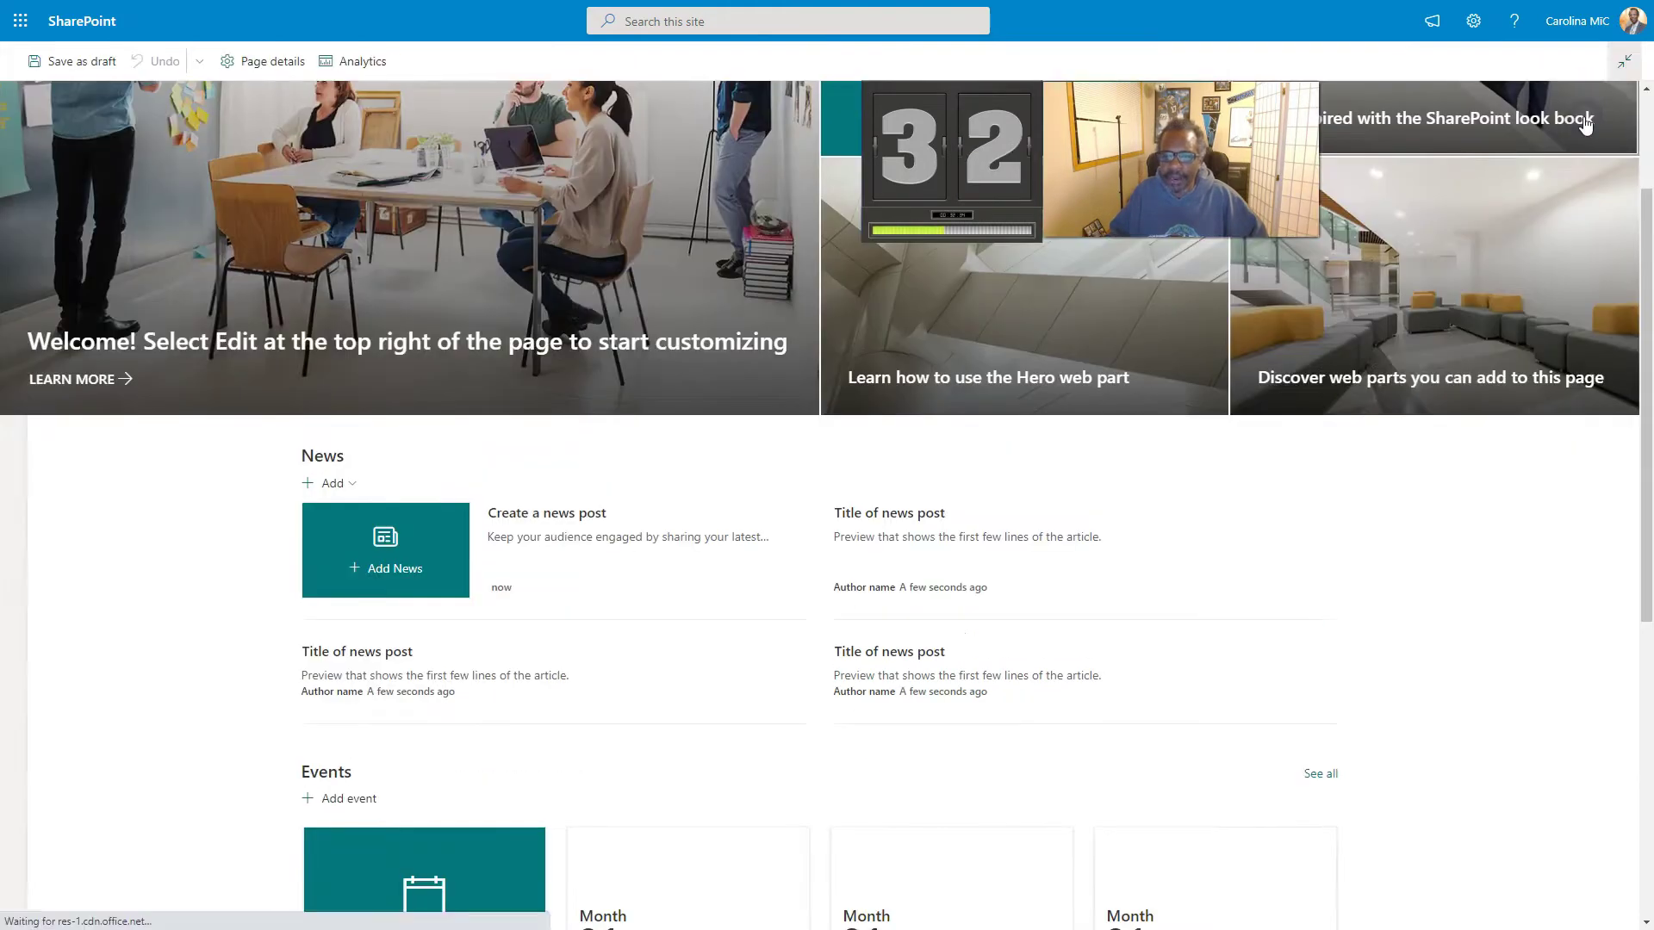
# Step: Survey the default web parts on the page in edit mode, from News down to People profiles
pyautogui.scroll(-8, 1006, 500)
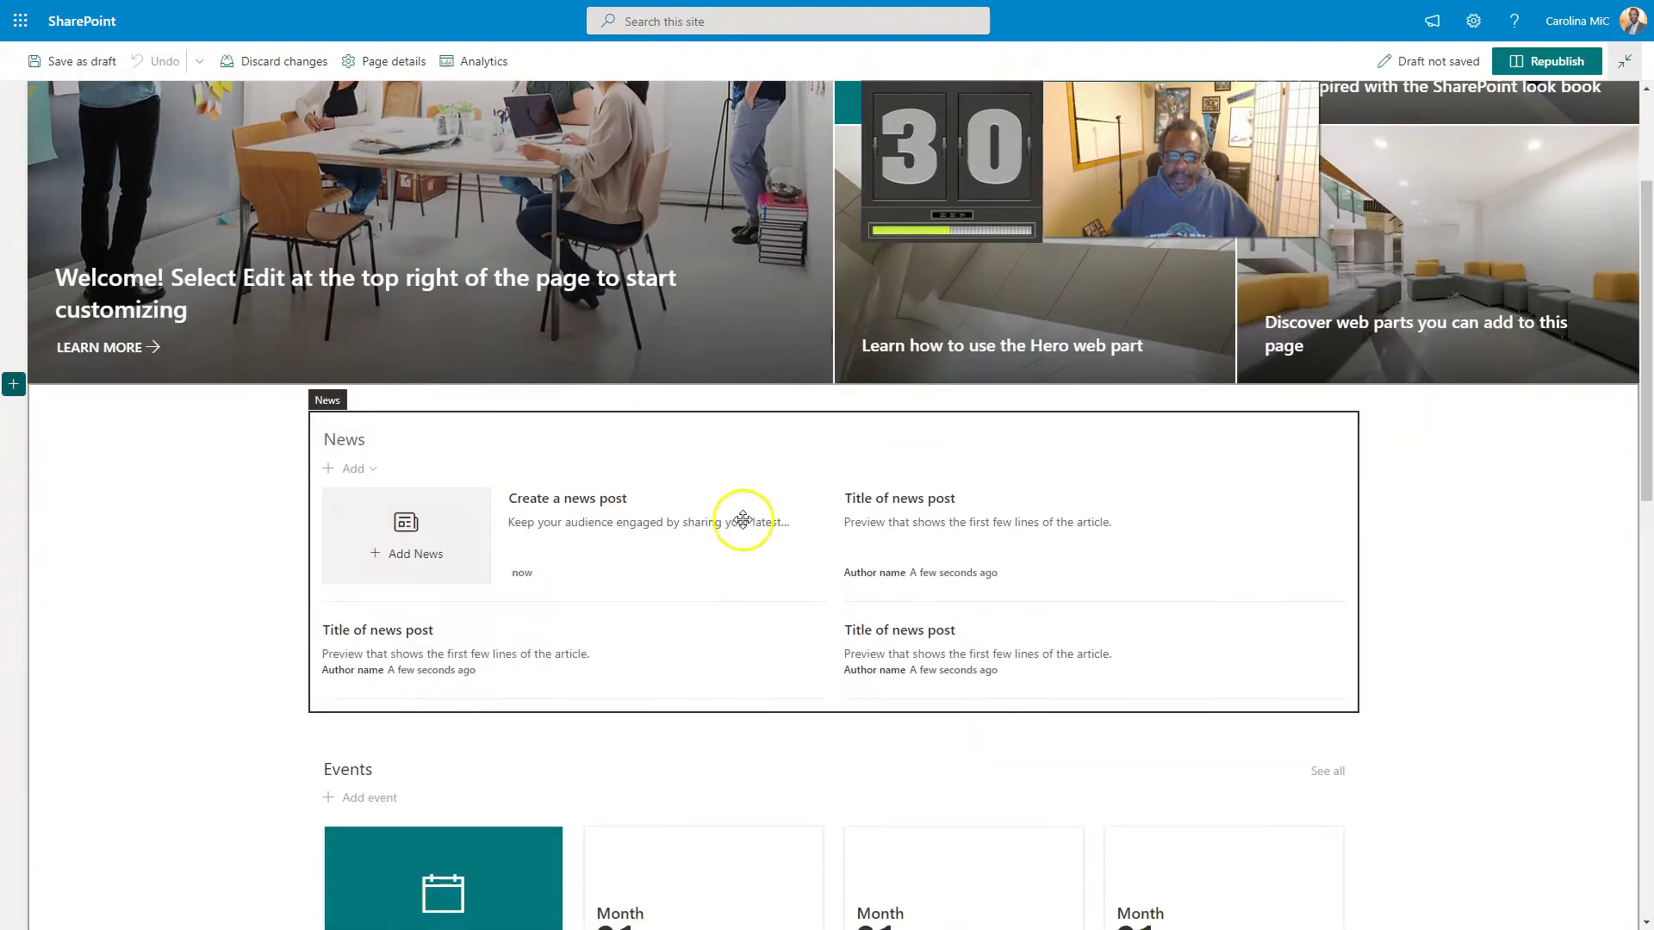
pyautogui.scroll(-3, 543, 628)
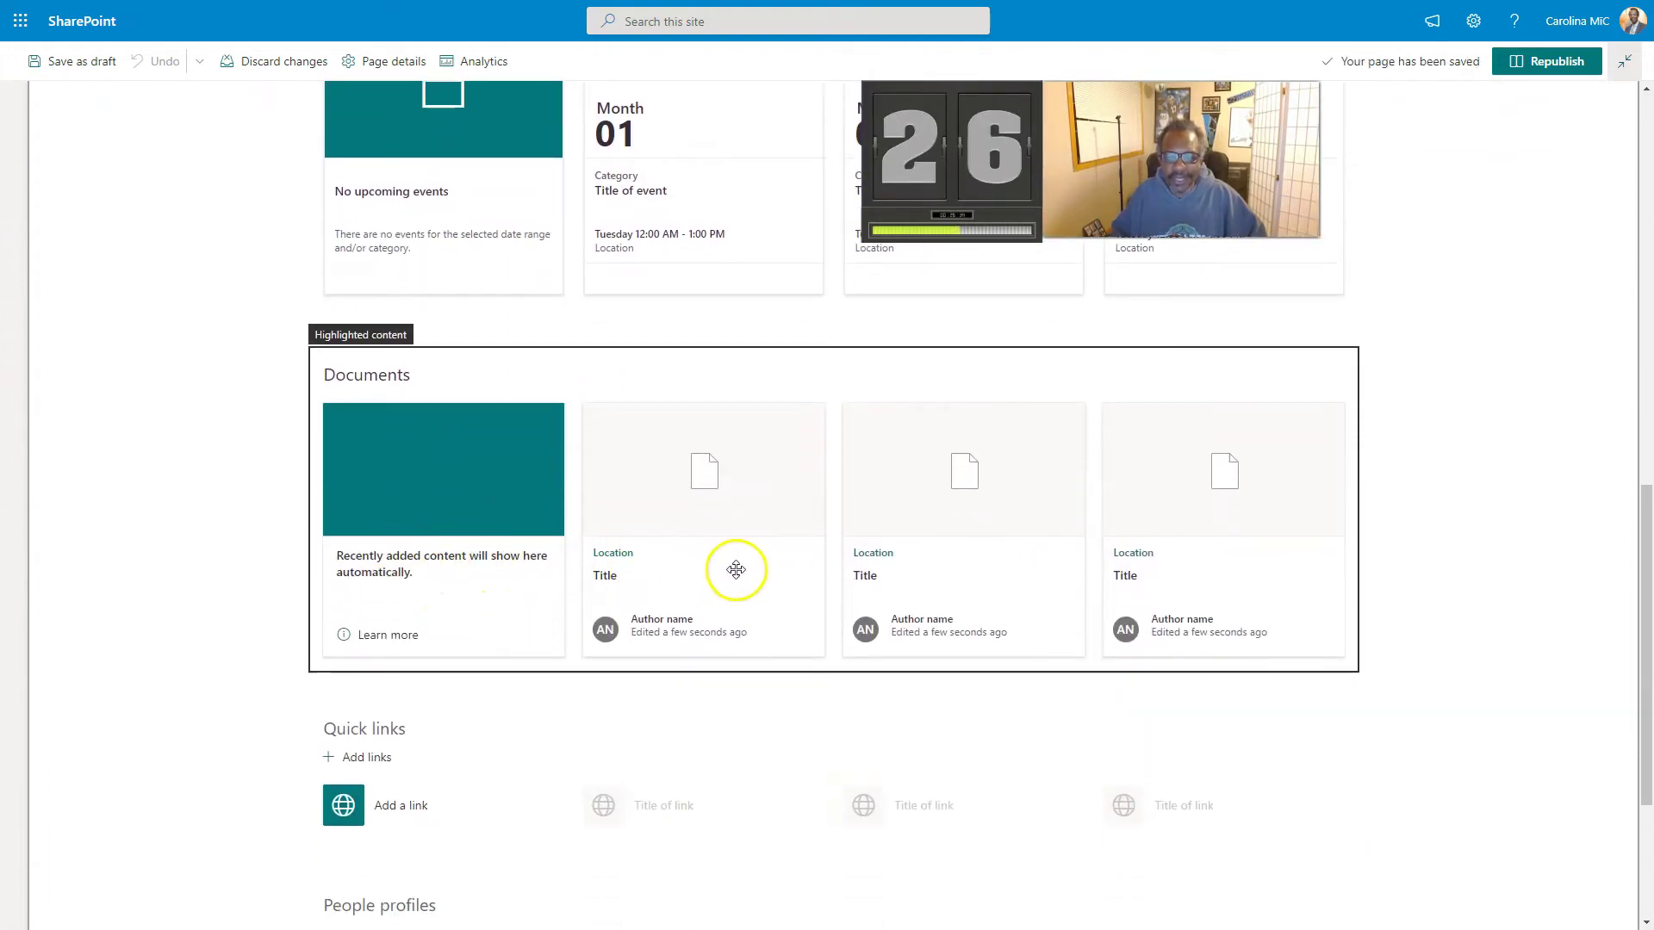
pyautogui.scroll(-3, 735, 568)
pyautogui.scroll(-1, 587, 564)
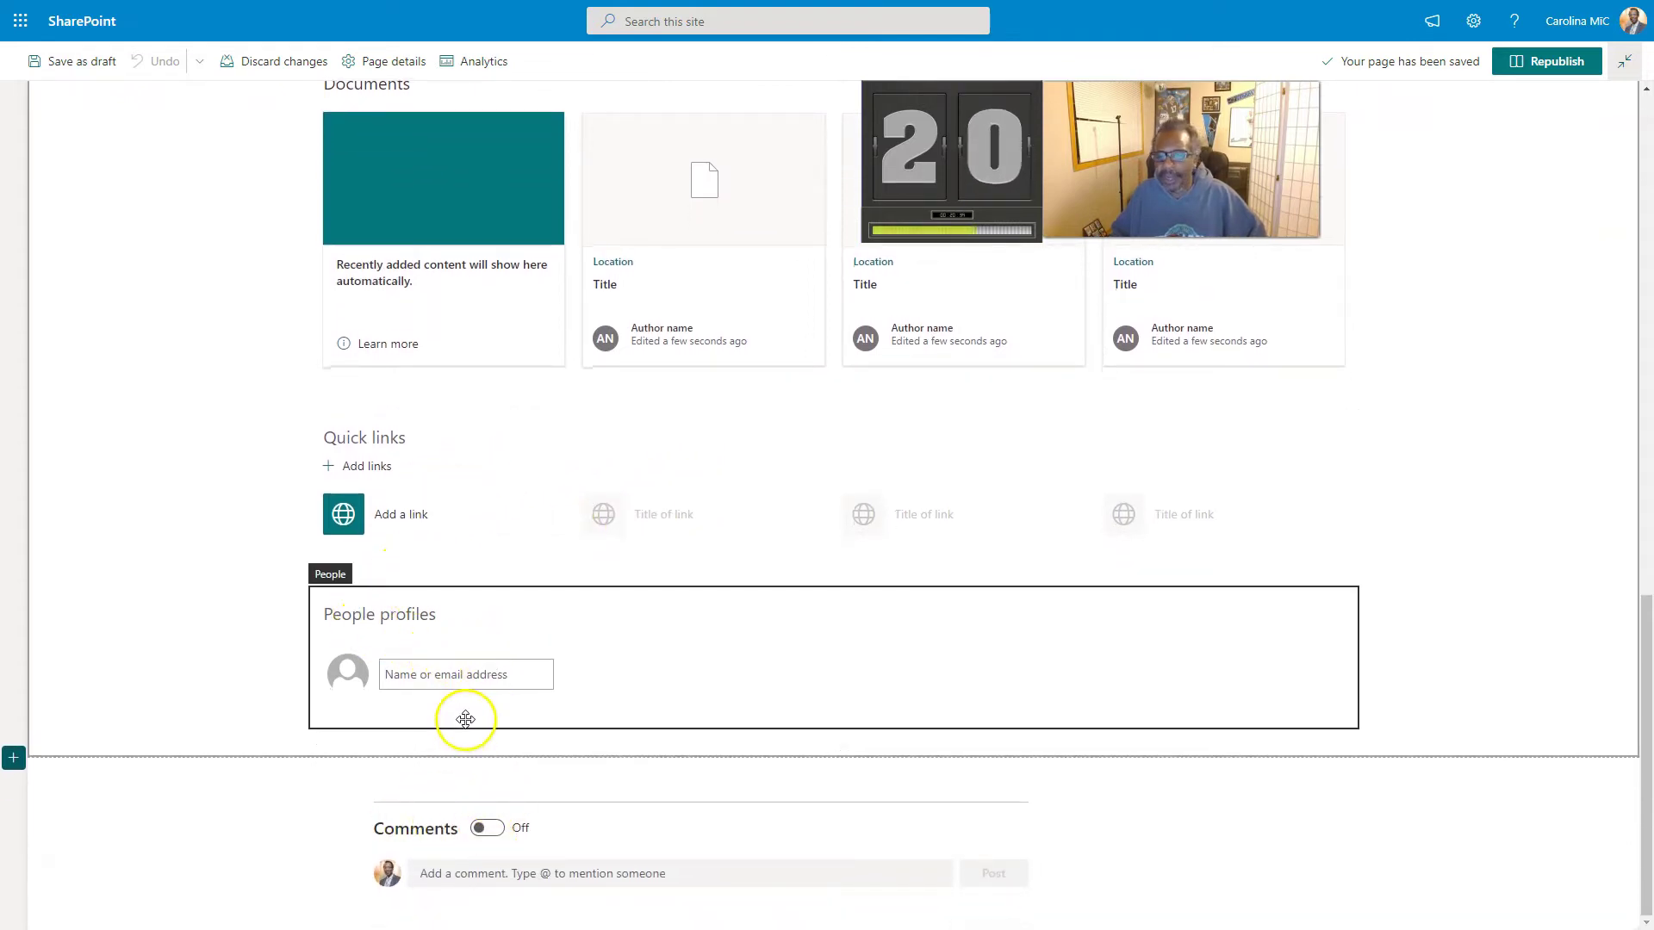
pyautogui.scroll(2, 1481, 418)
pyautogui.moveTo(1642, 535); pyautogui.dragTo(1643, 103)
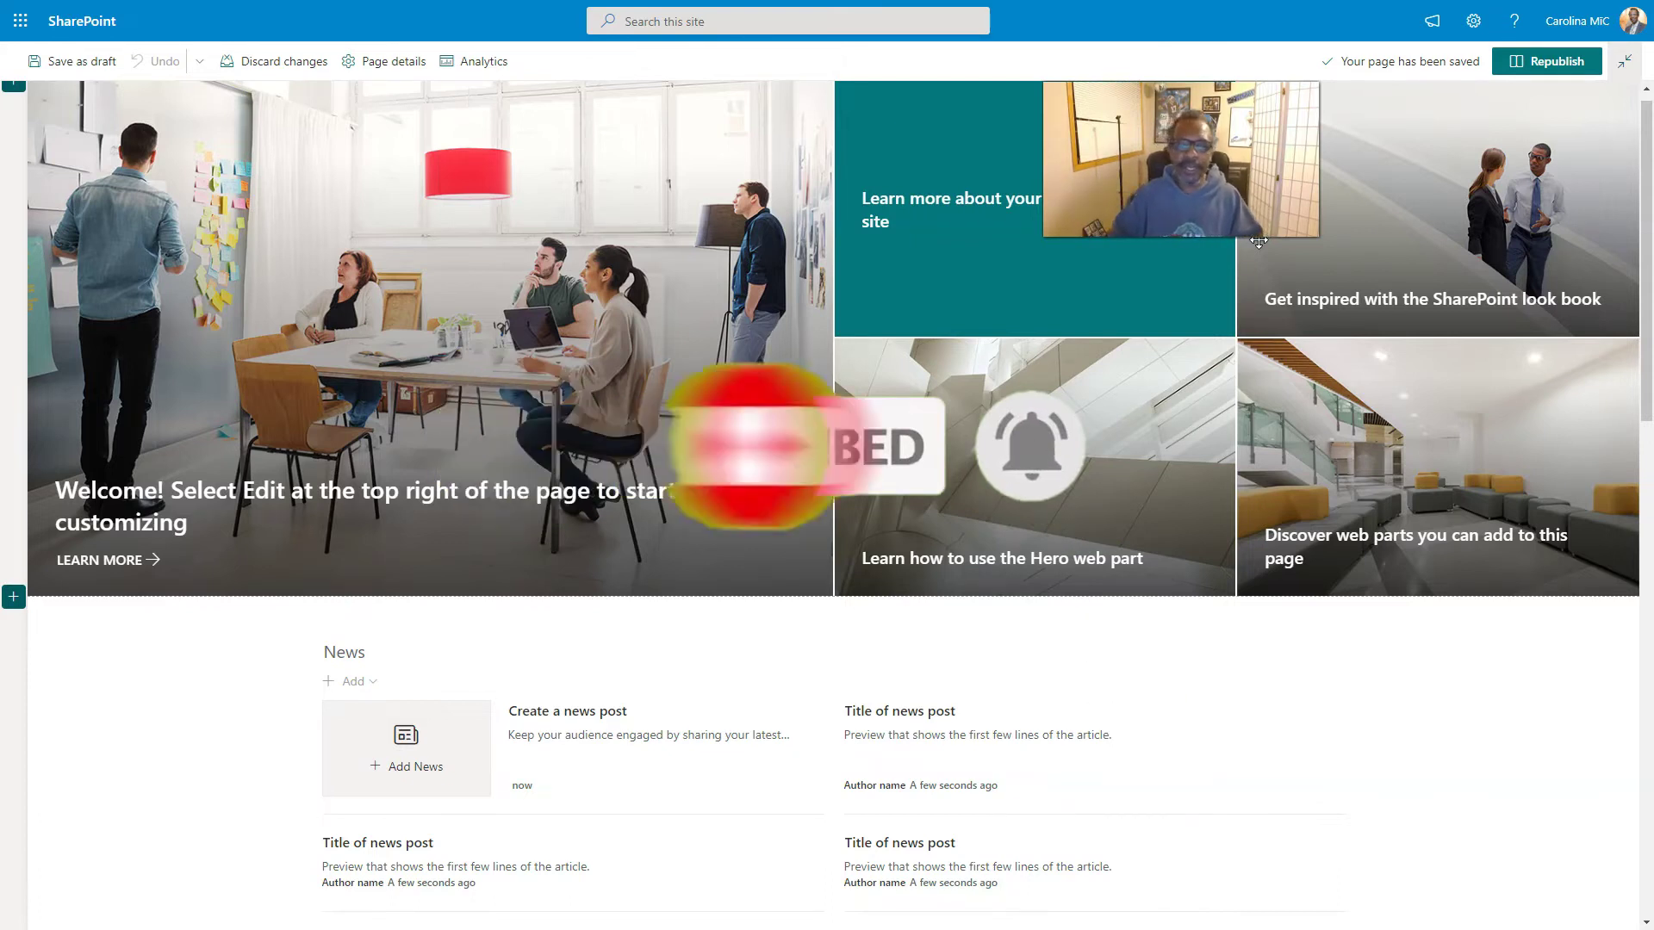
# Step: Examine the full-width Hero, News and Events web parts in turn, continuing to the Documents section
pyautogui.click(1188, 268)
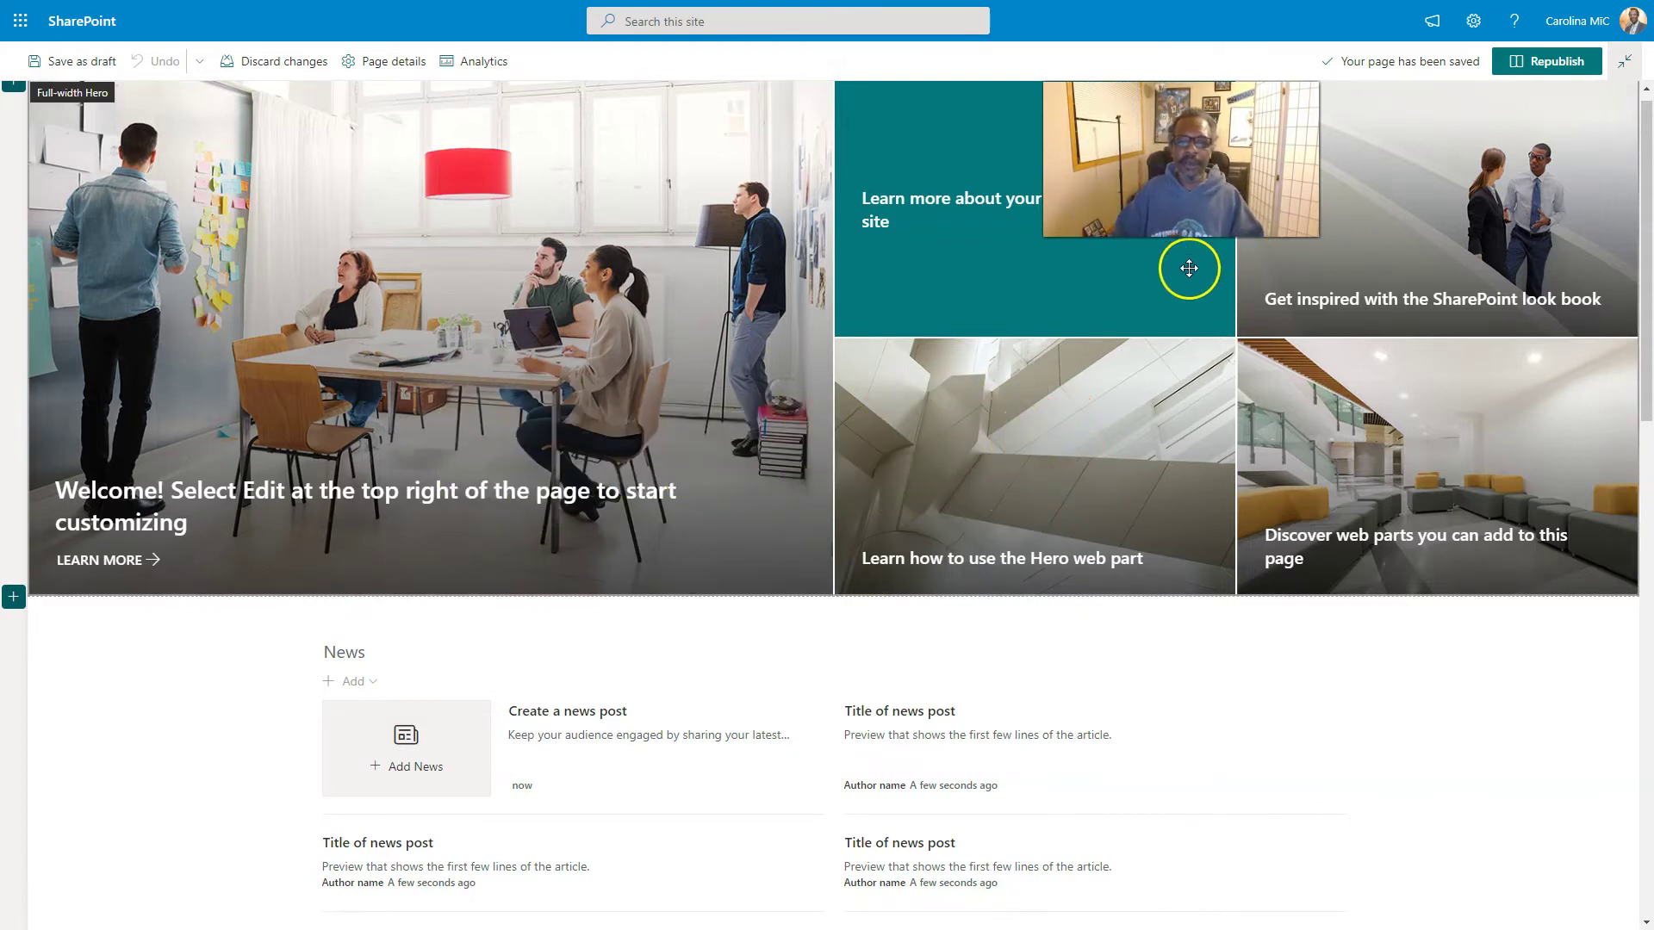
pyautogui.scroll(1, 448, 500)
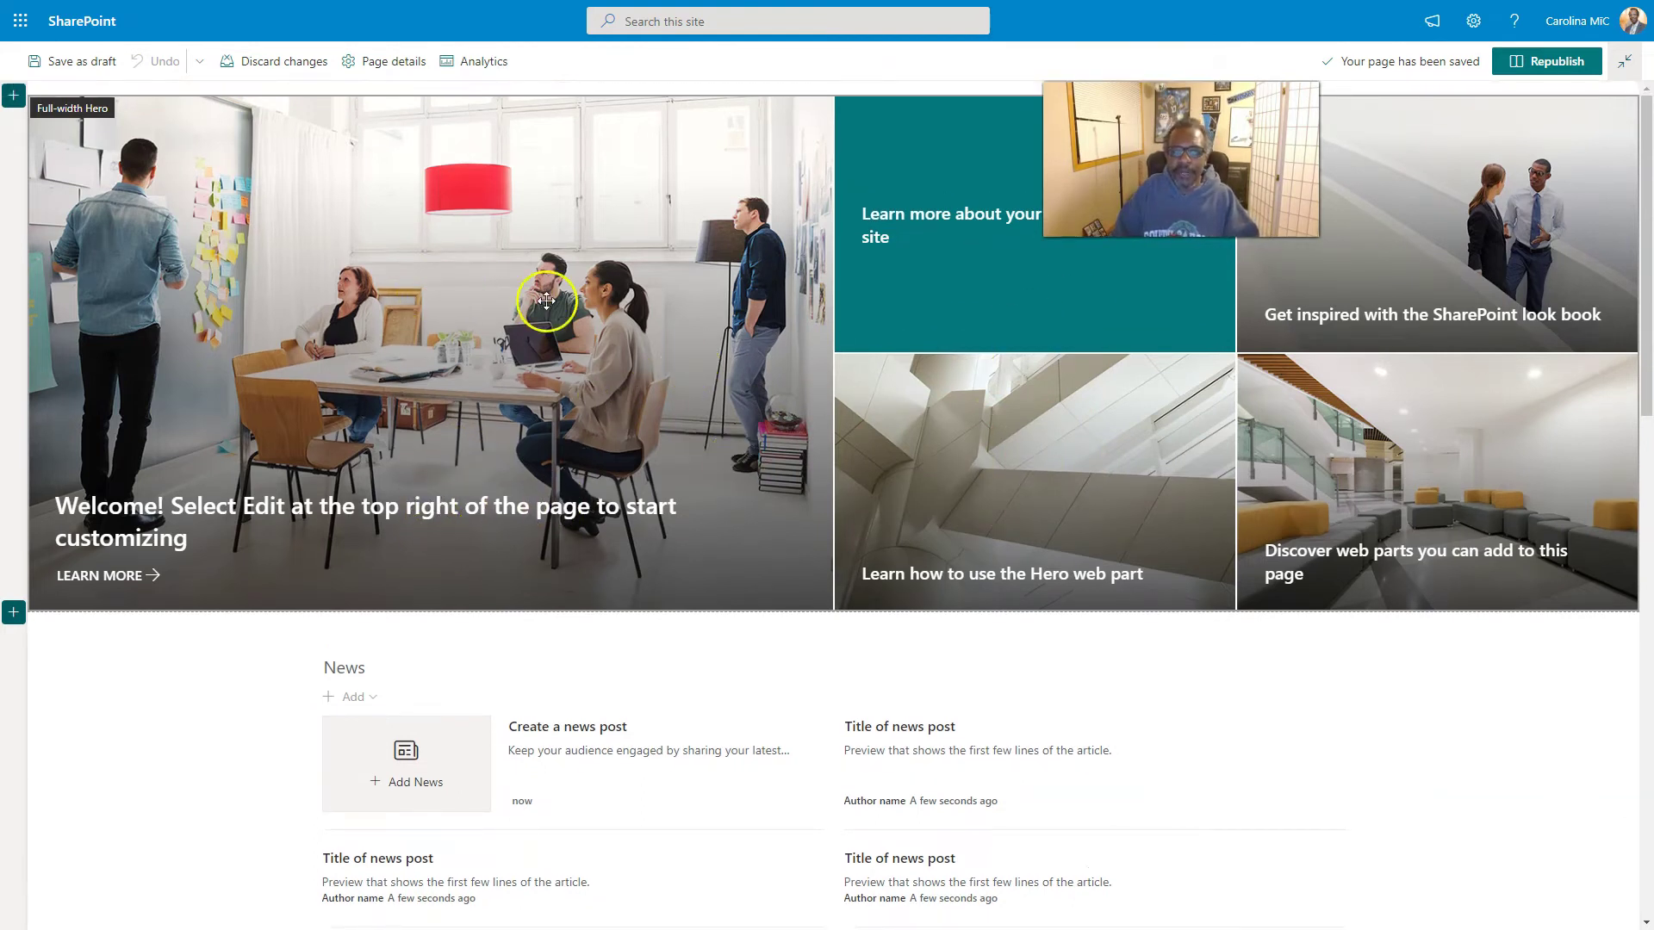
pyautogui.scroll(-1, 608, 387)
pyautogui.scroll(1, 746, 437)
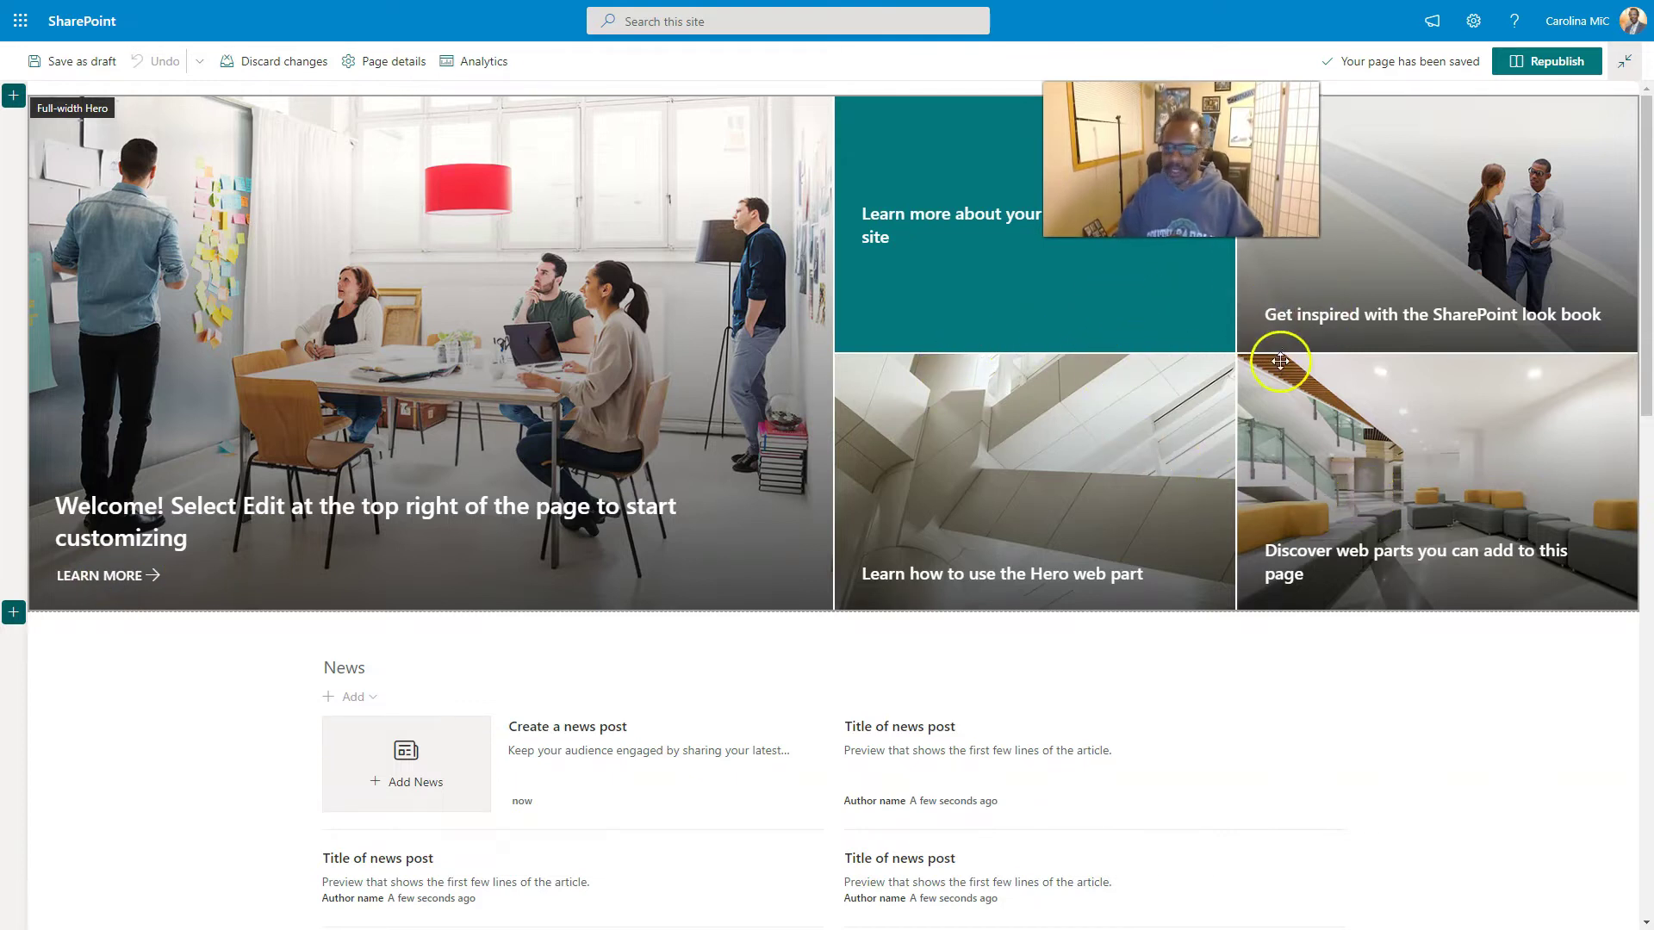
pyautogui.scroll(-3, 1066, 432)
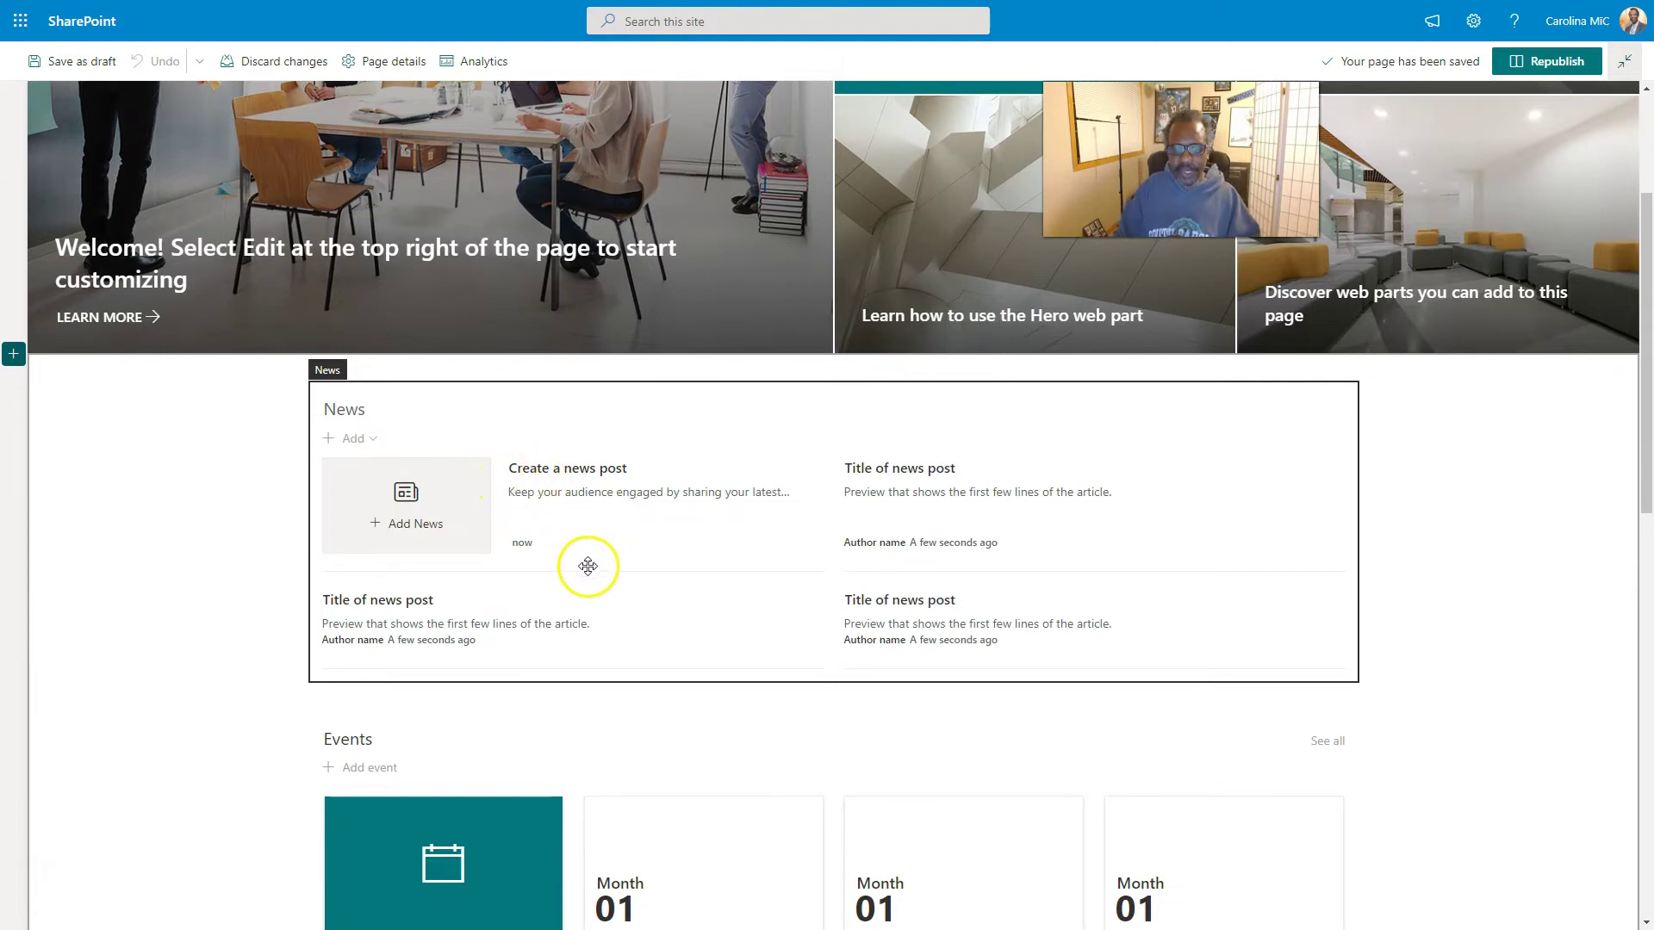
pyautogui.scroll(-1, 588, 565)
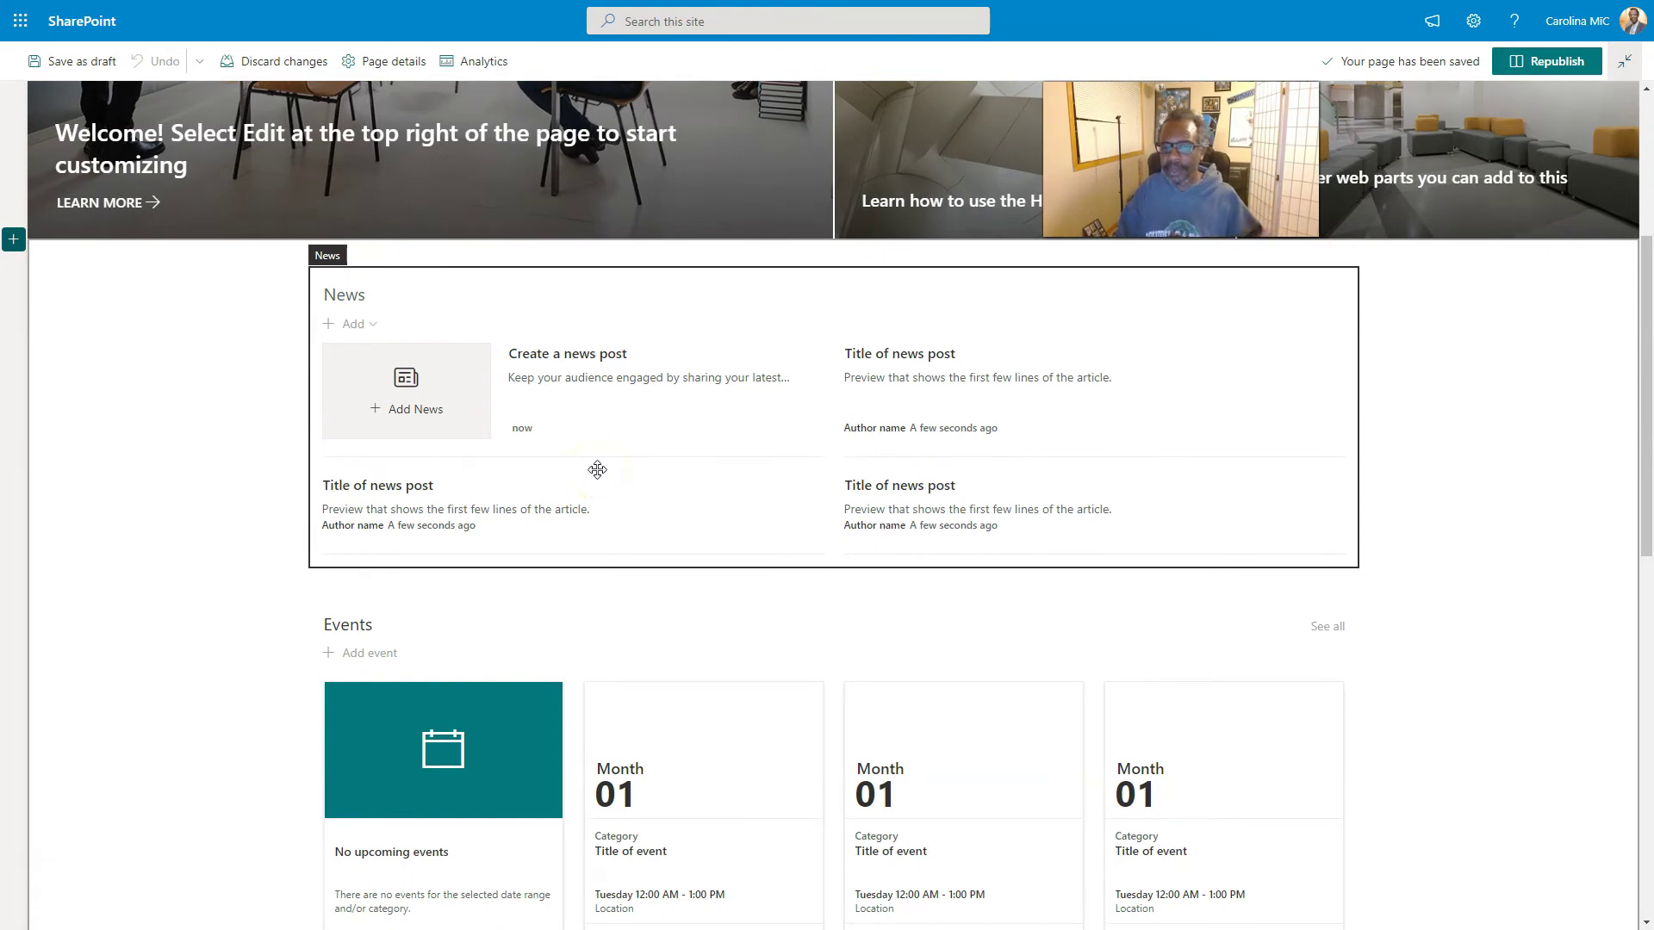
pyautogui.scroll(-1, 597, 469)
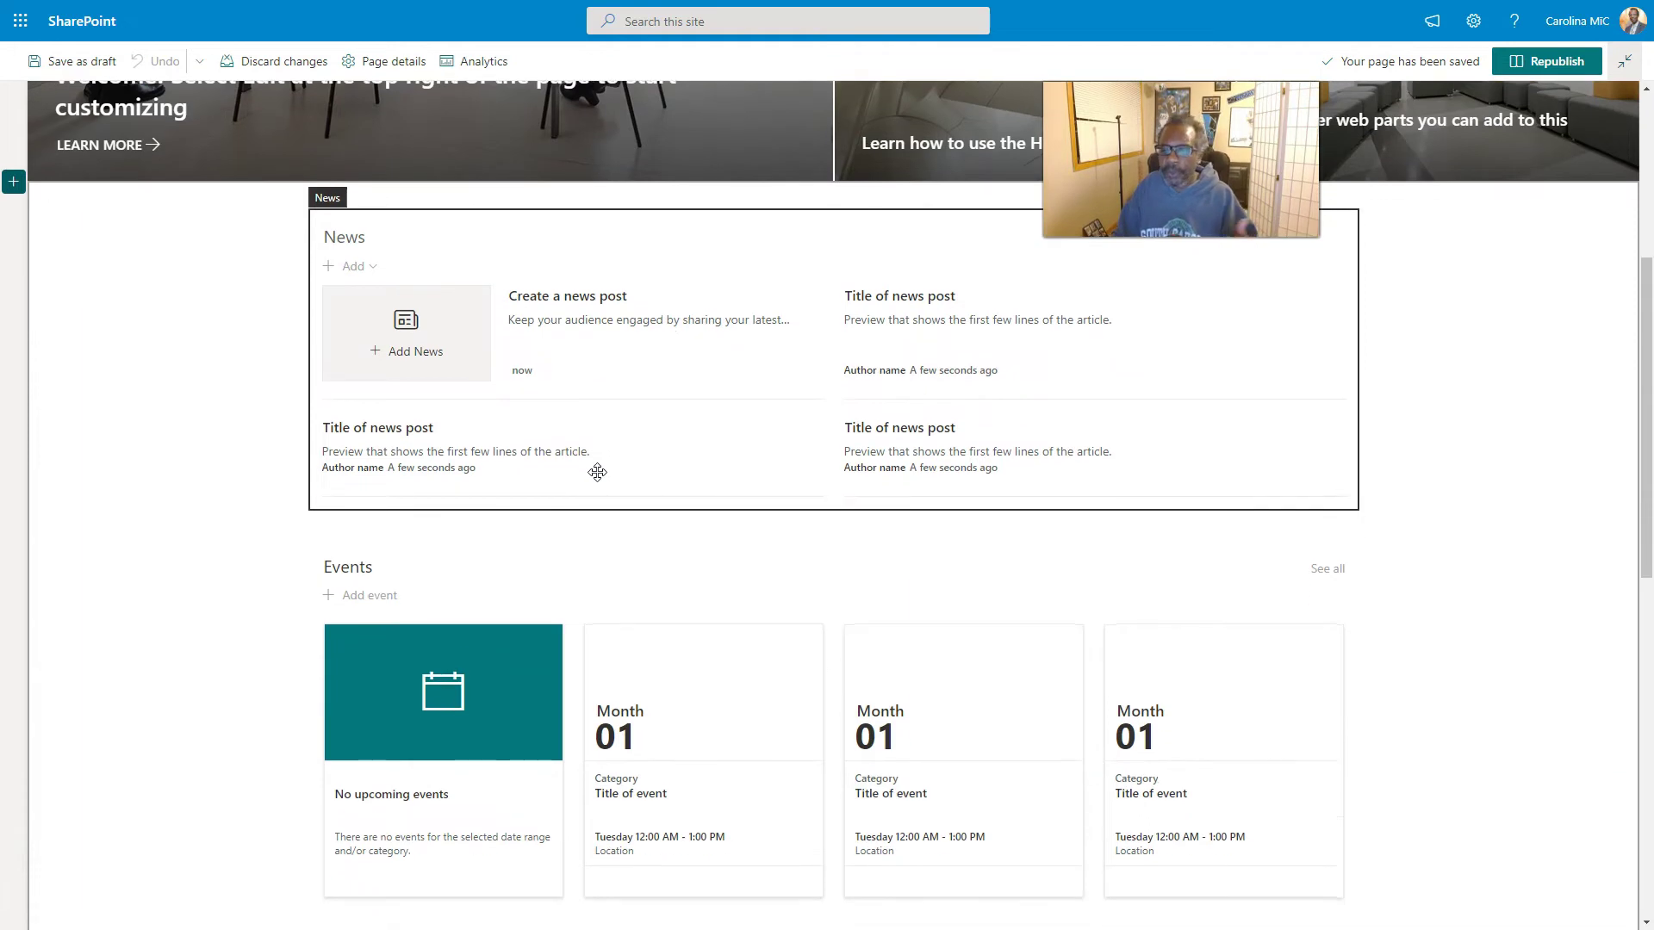
pyautogui.scroll(-2, 597, 473)
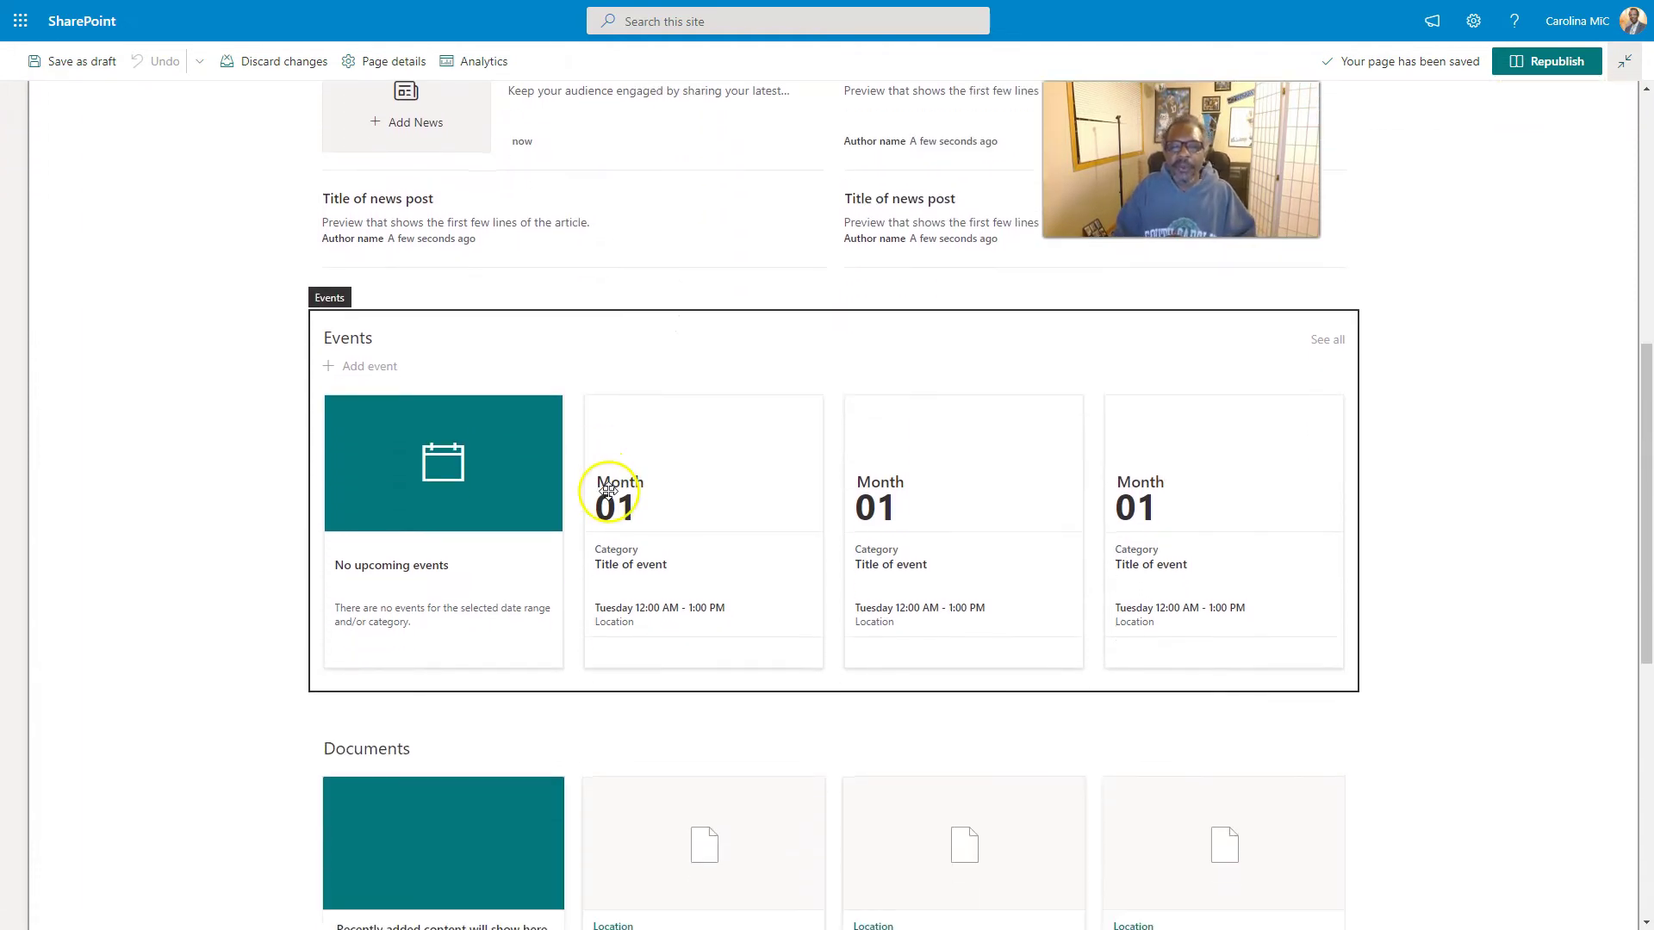
pyautogui.click(693, 475)
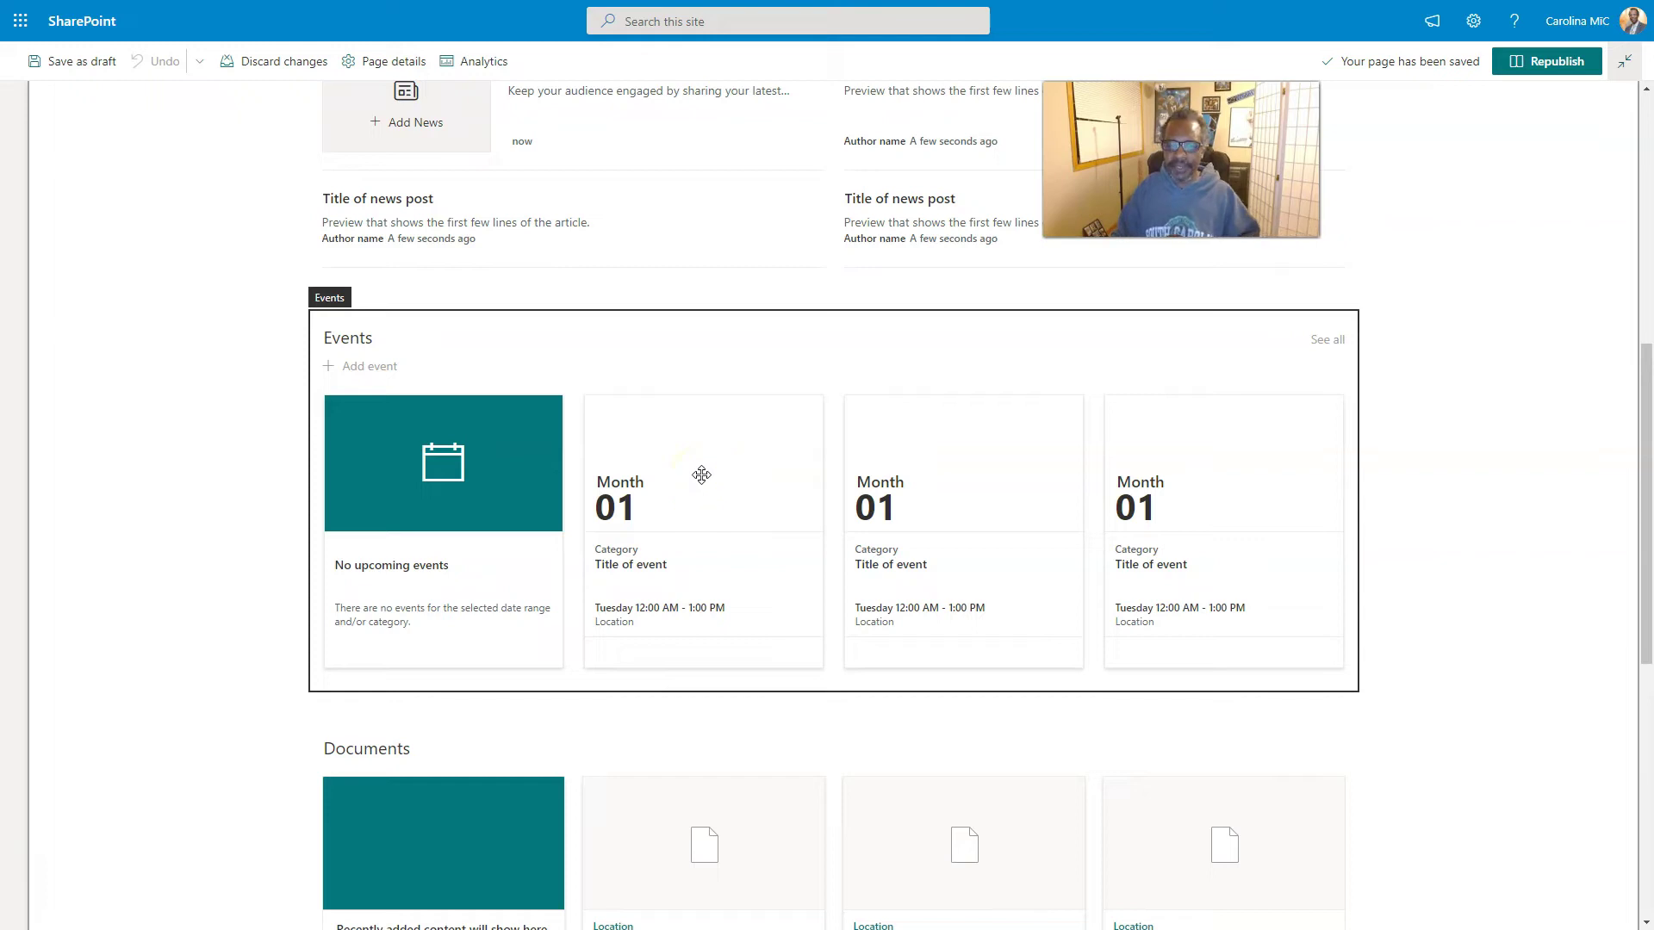
pyautogui.scroll(-3, 702, 475)
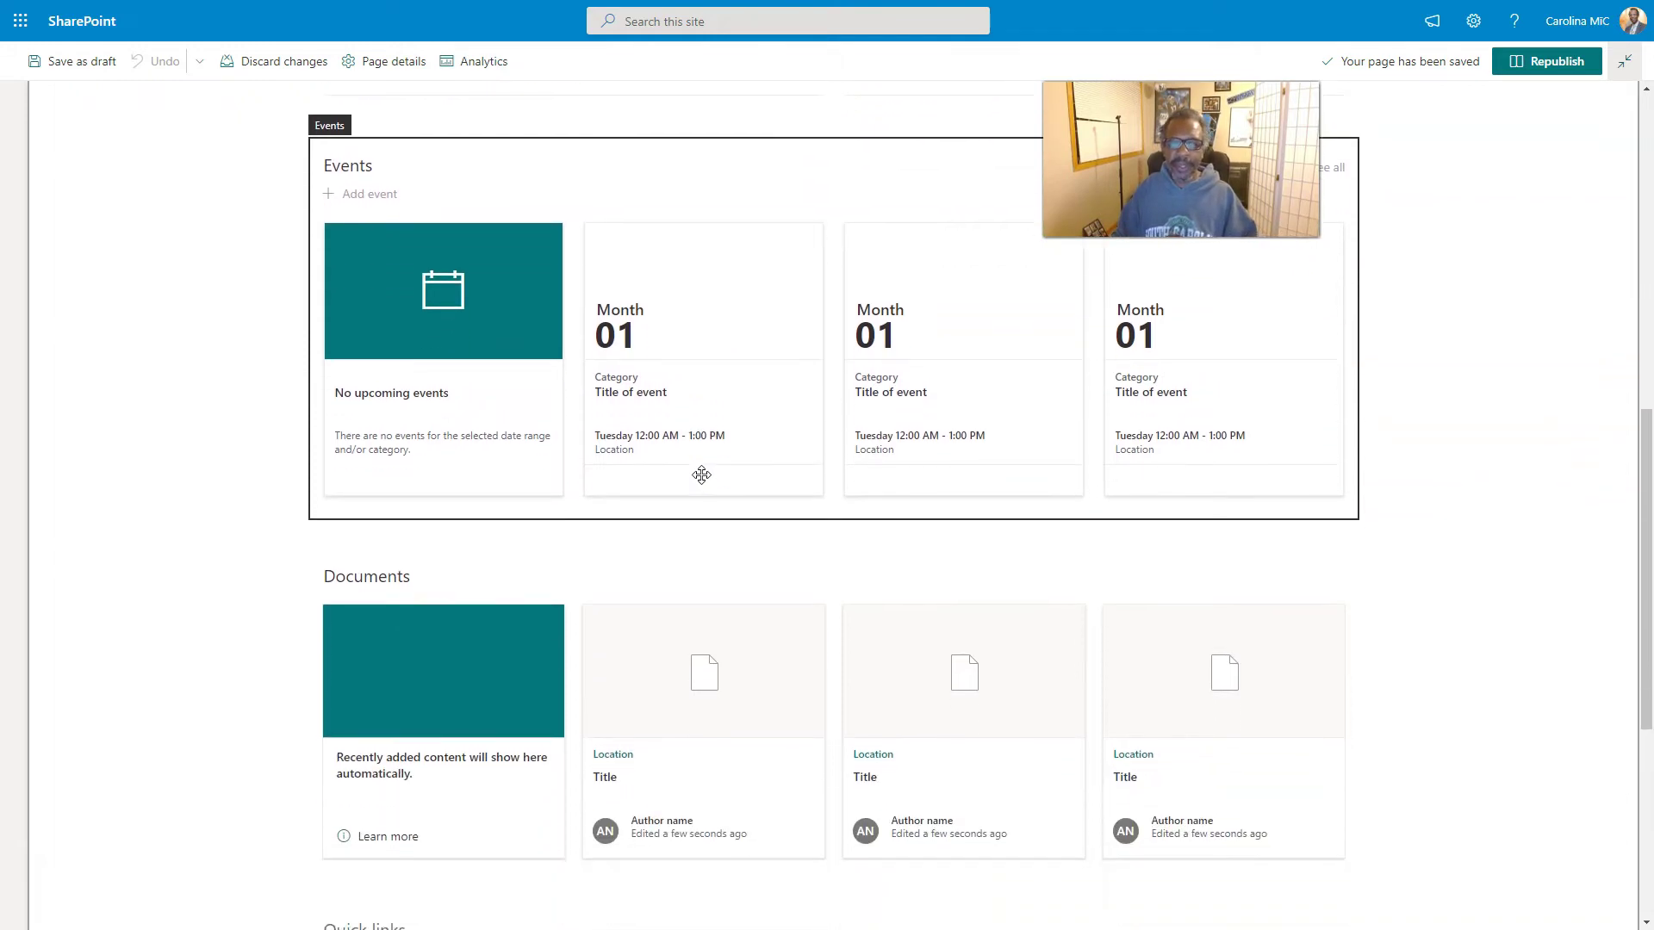
pyautogui.scroll(2, 712, 450)
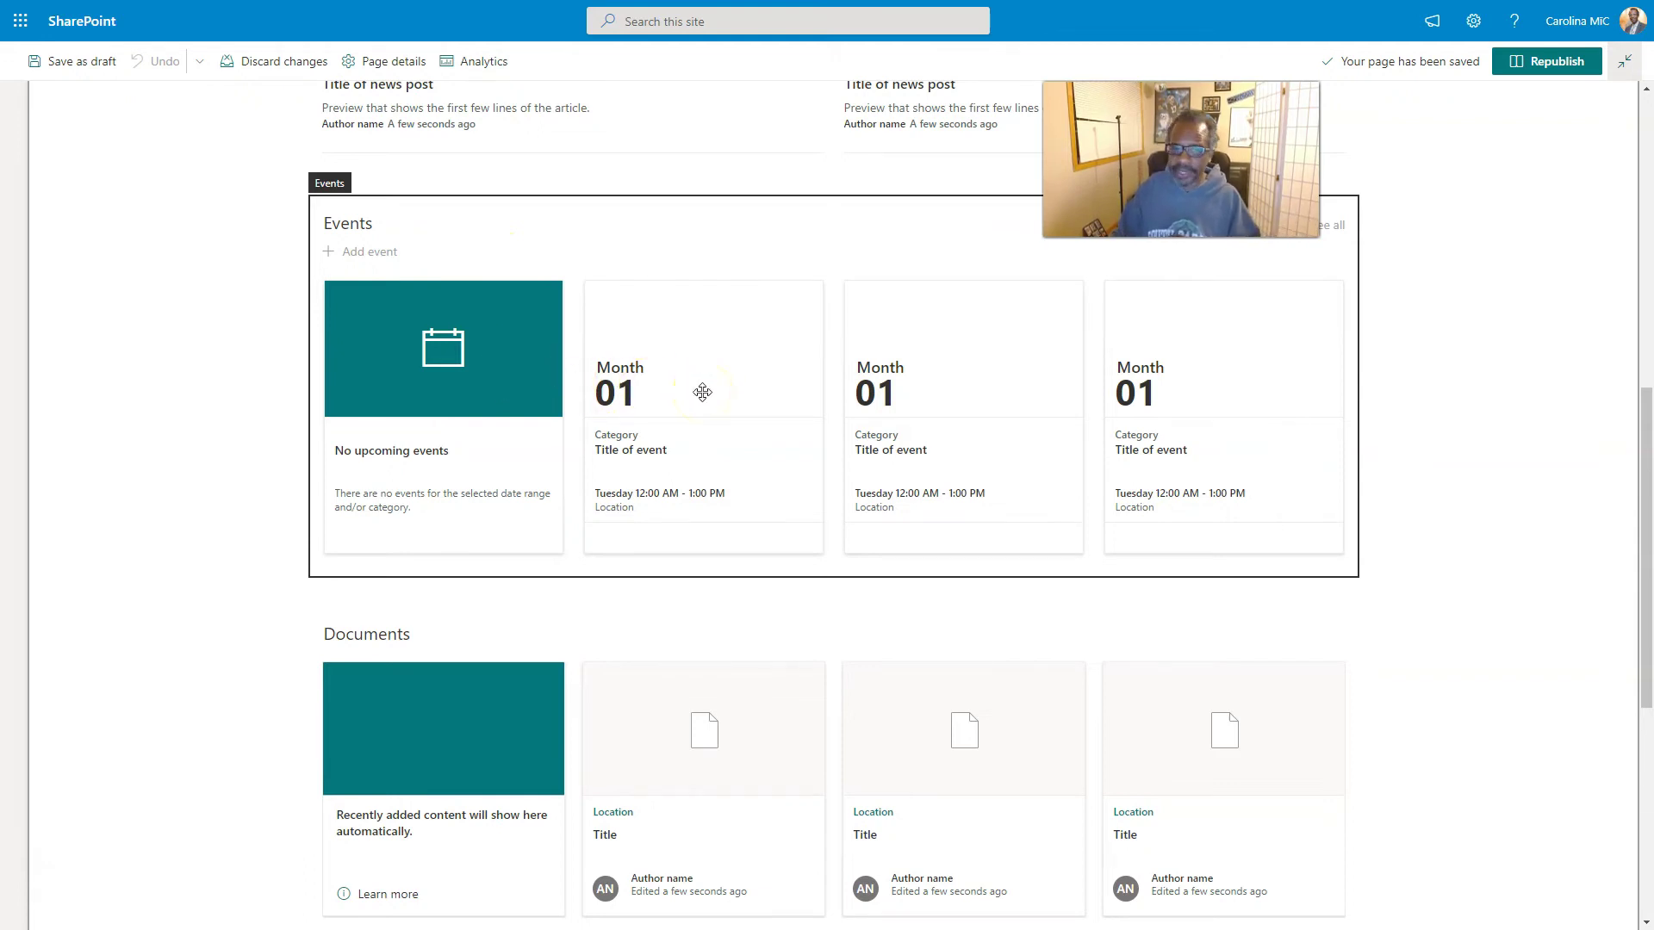
pyautogui.scroll(-4, 703, 392)
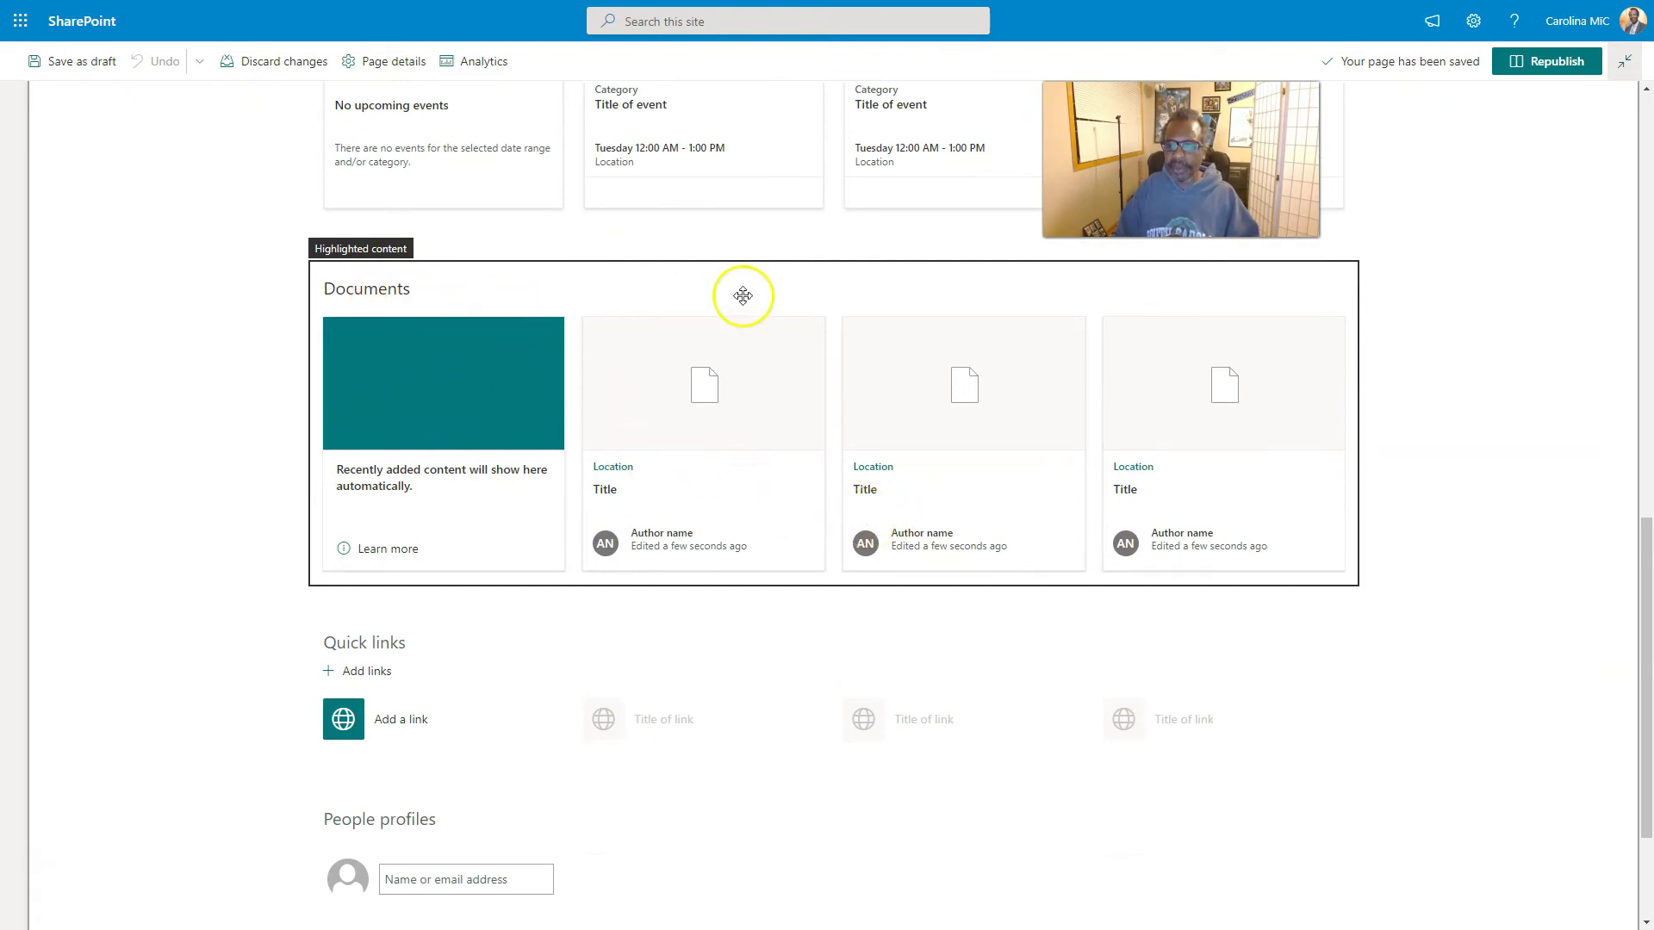
# Step: Open the properties of the Documents highlighted content web part and examine its source, filter, sort and layout settings
pyautogui.click(521, 306)
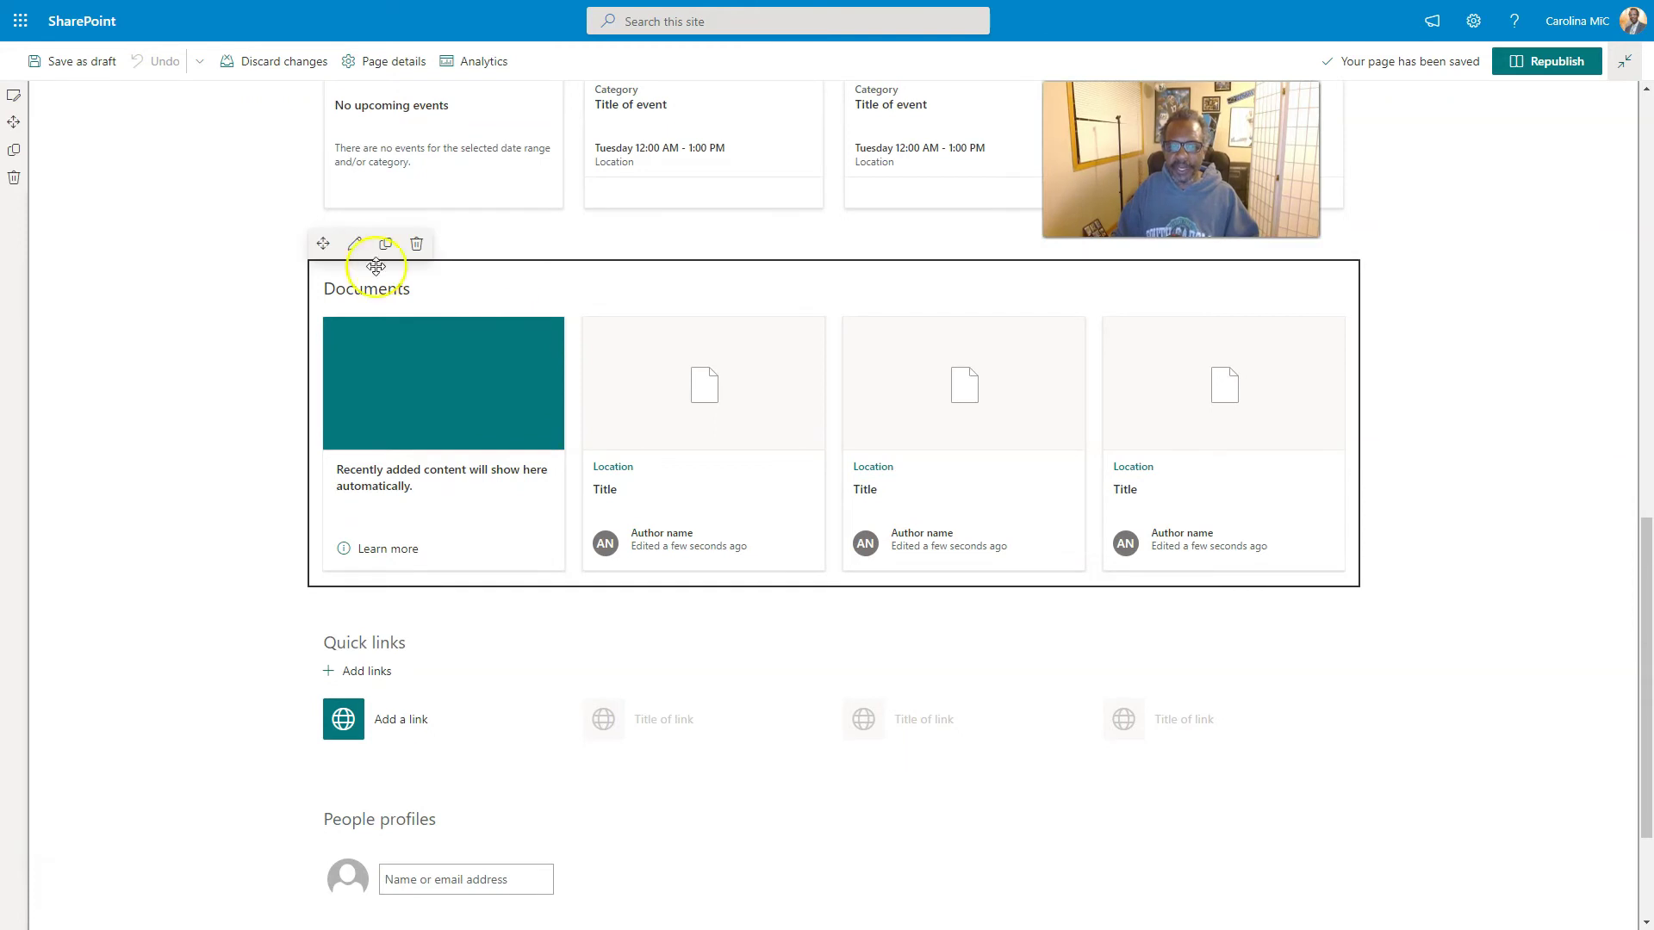
pyautogui.click(354, 244)
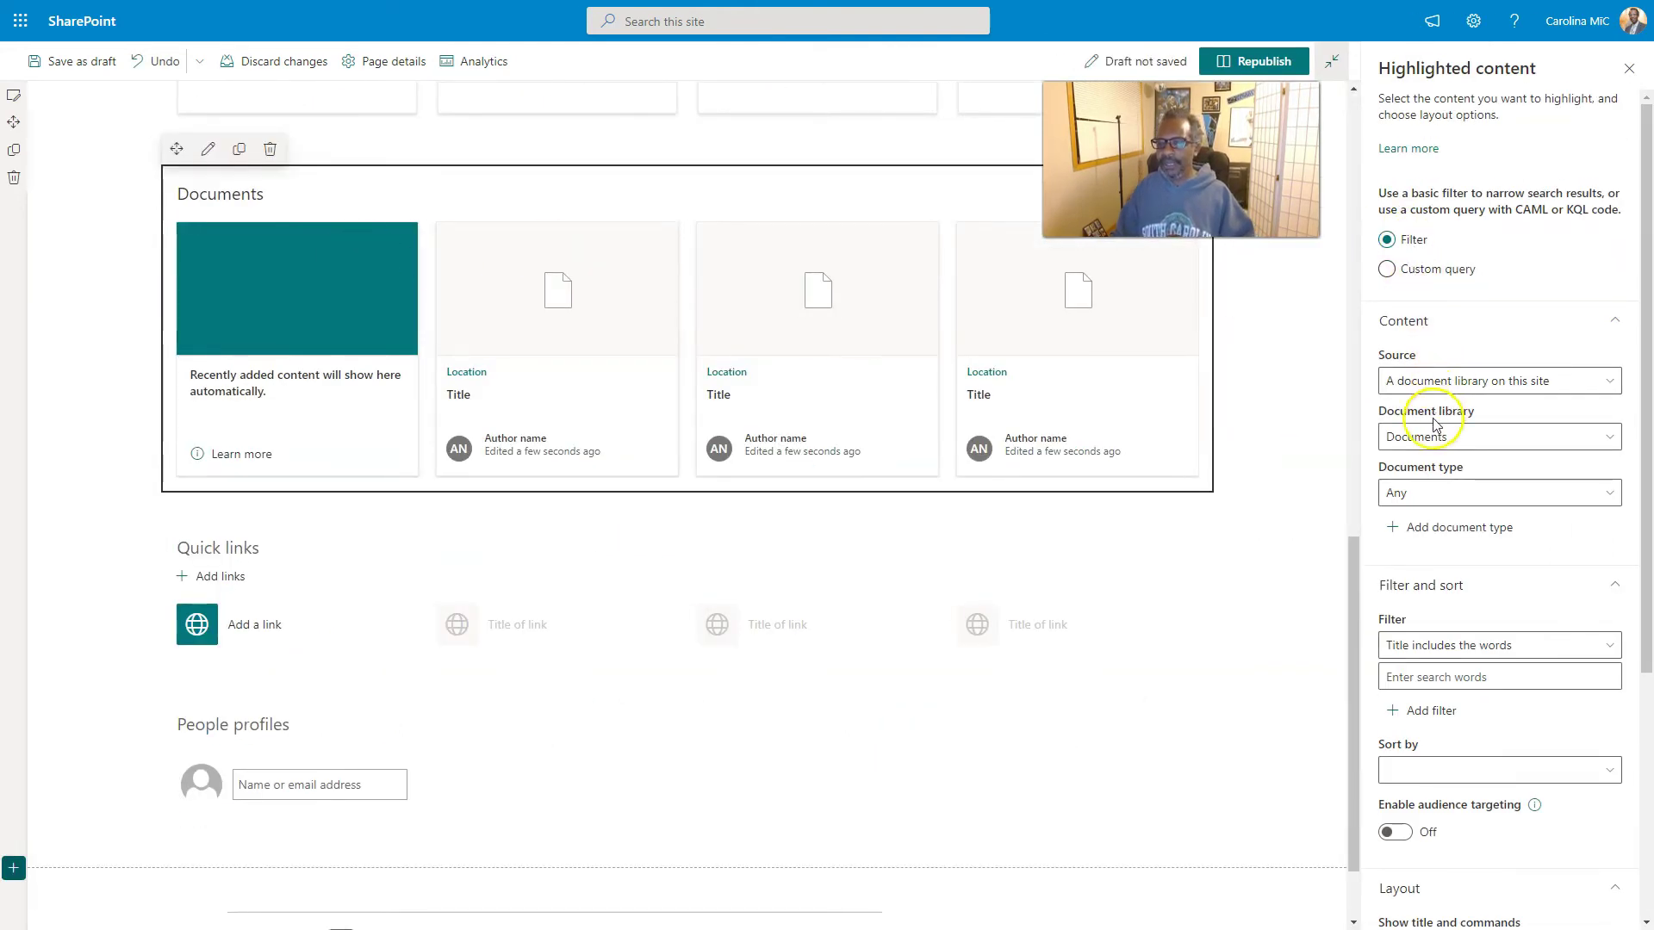
pyautogui.scroll(-3, 1437, 409)
pyautogui.scroll(3, 1435, 424)
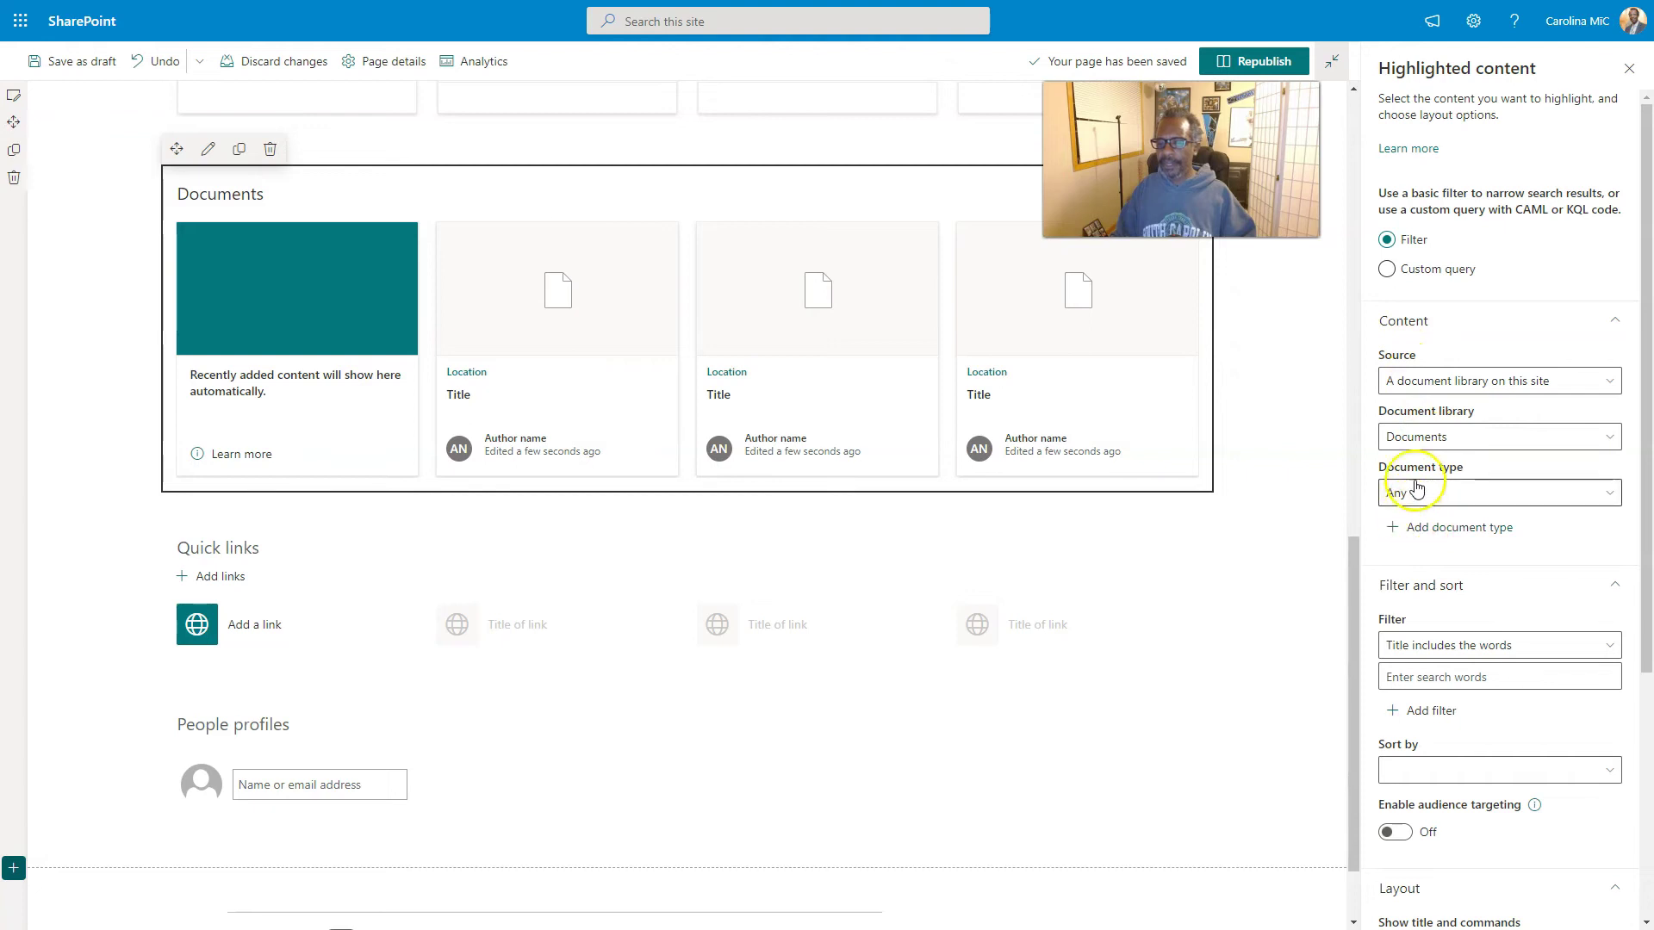
pyautogui.scroll(-2, 1411, 441)
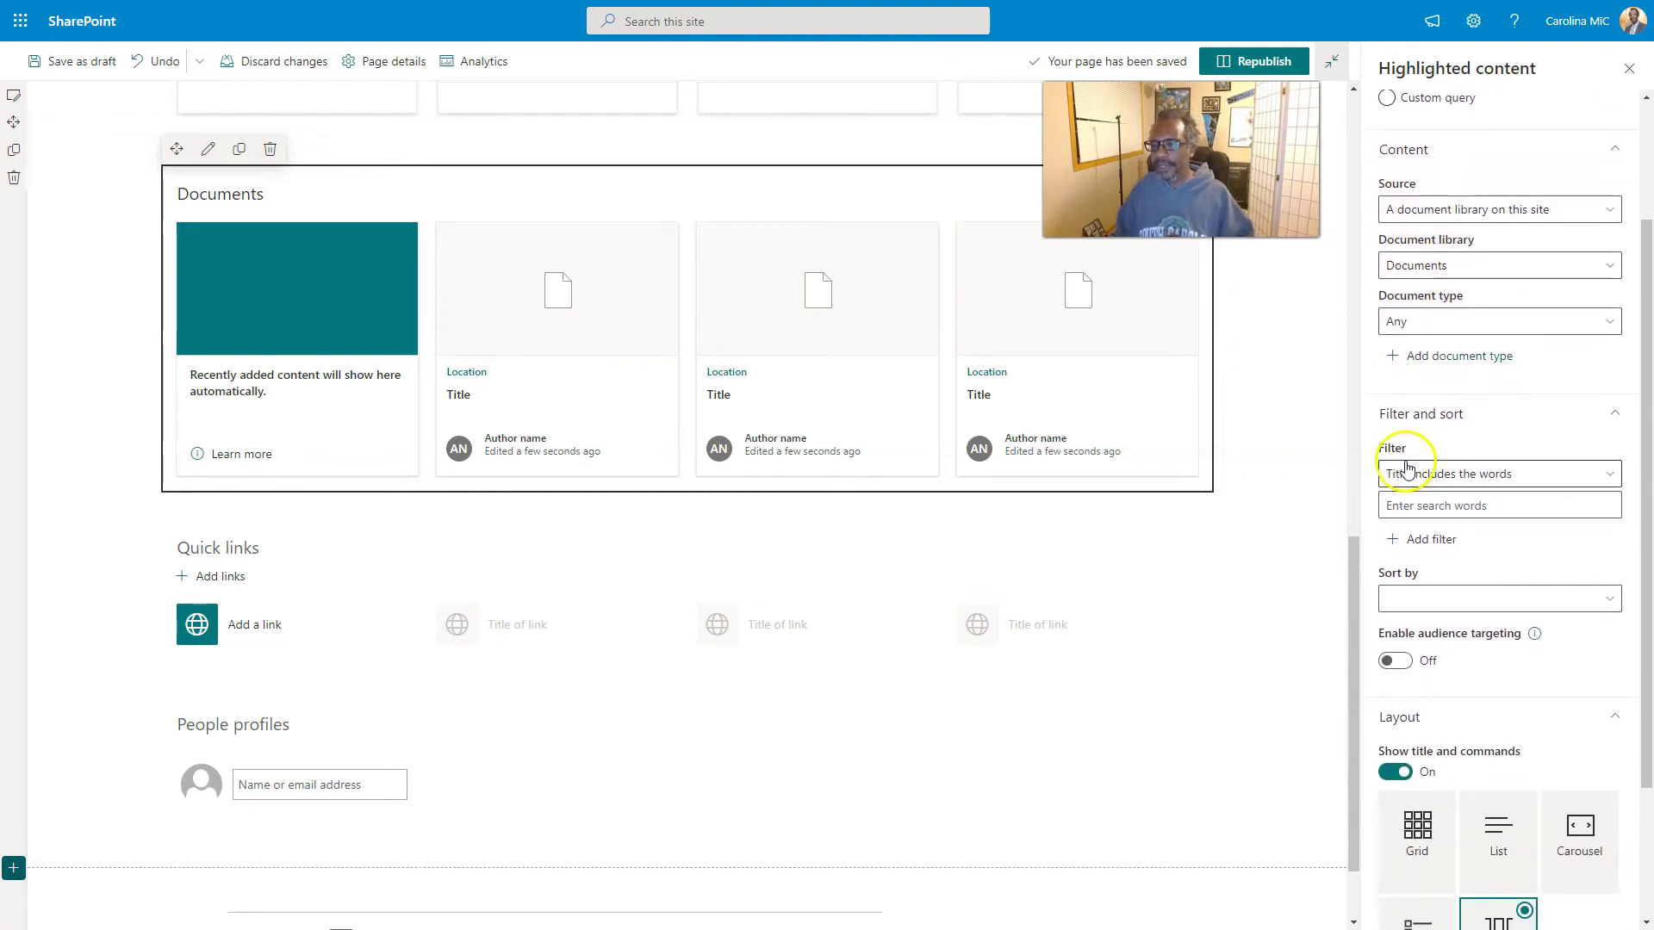
pyautogui.scroll(-3, 1407, 487)
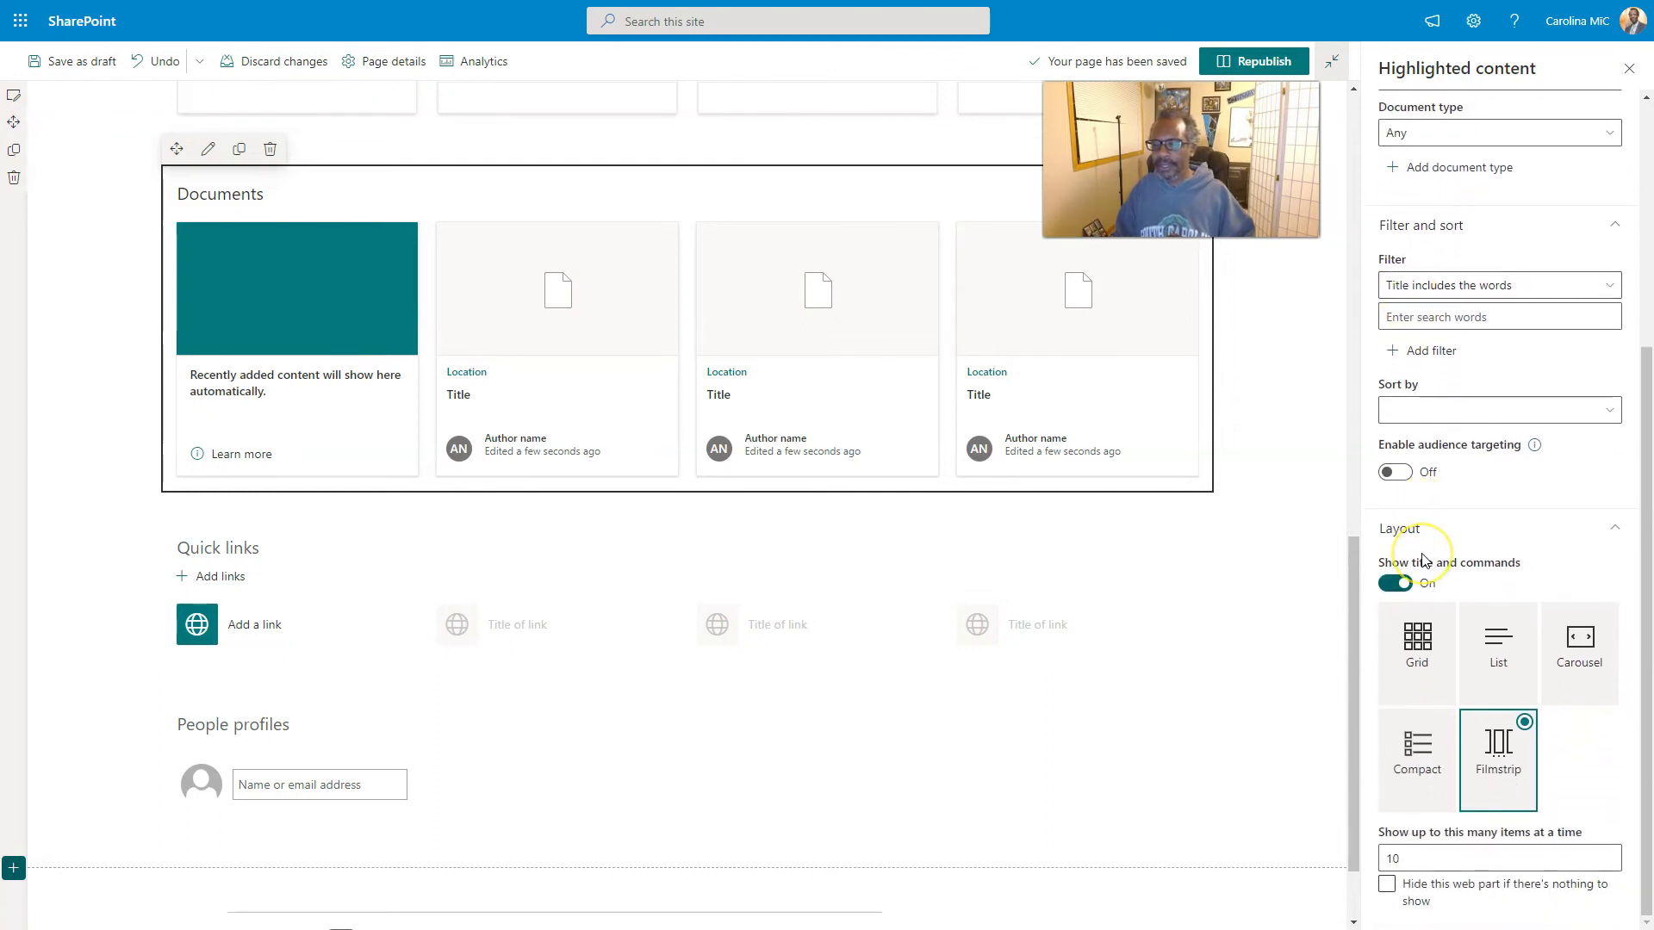
pyautogui.scroll(3, 1422, 551)
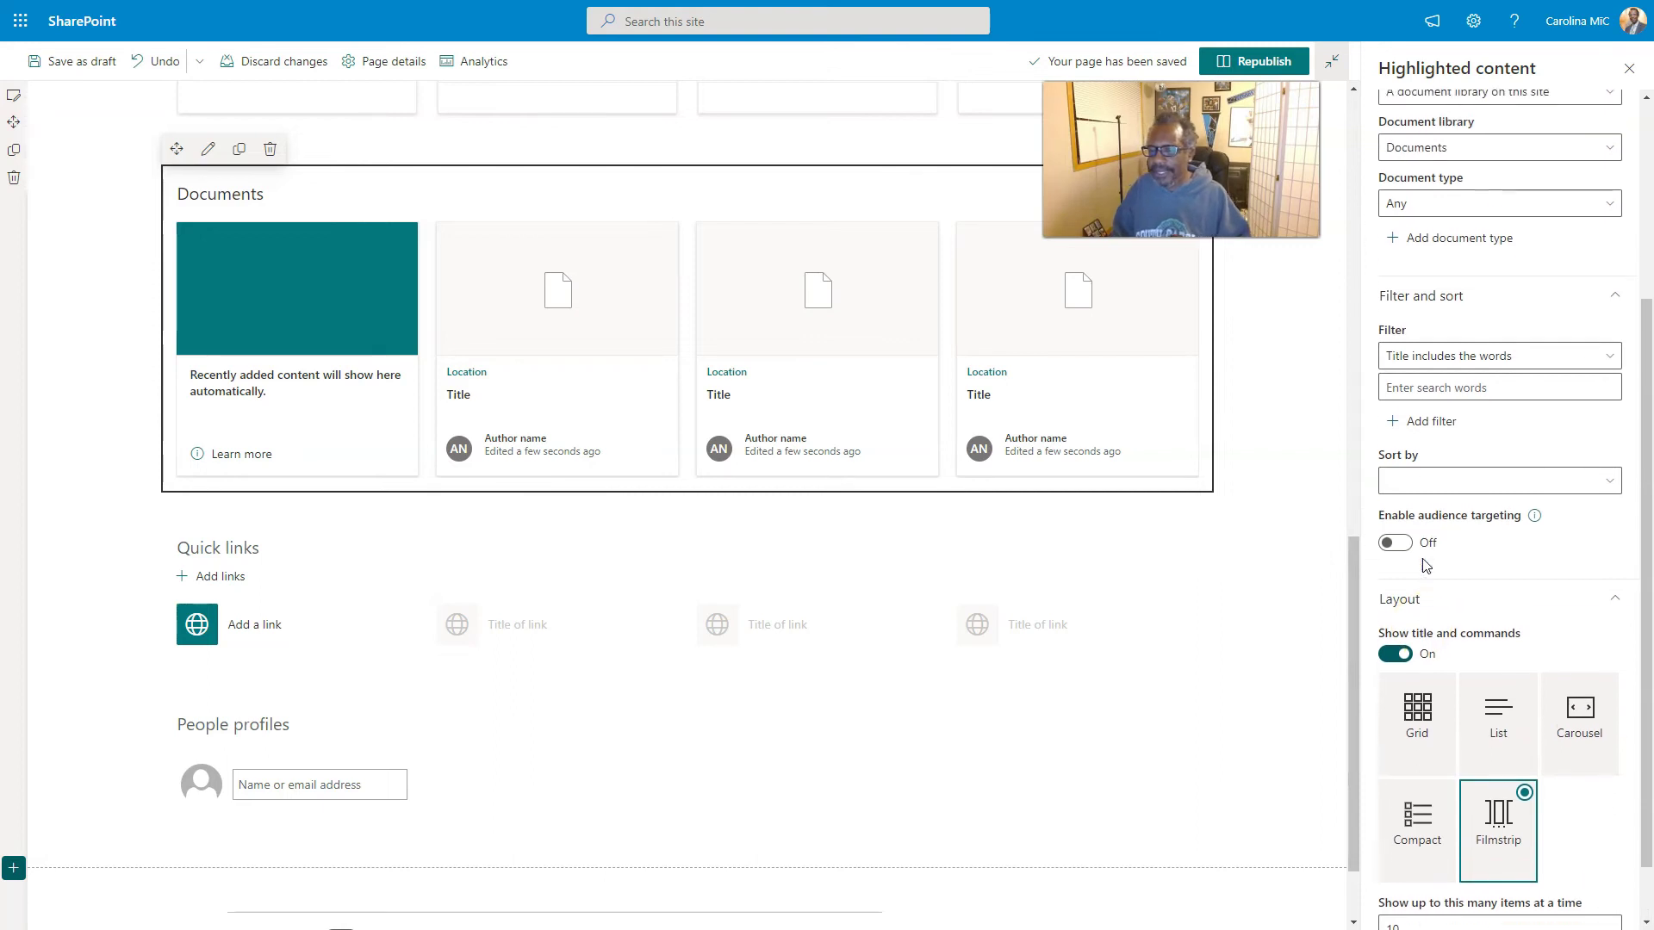
pyautogui.scroll(-1, 1410, 386)
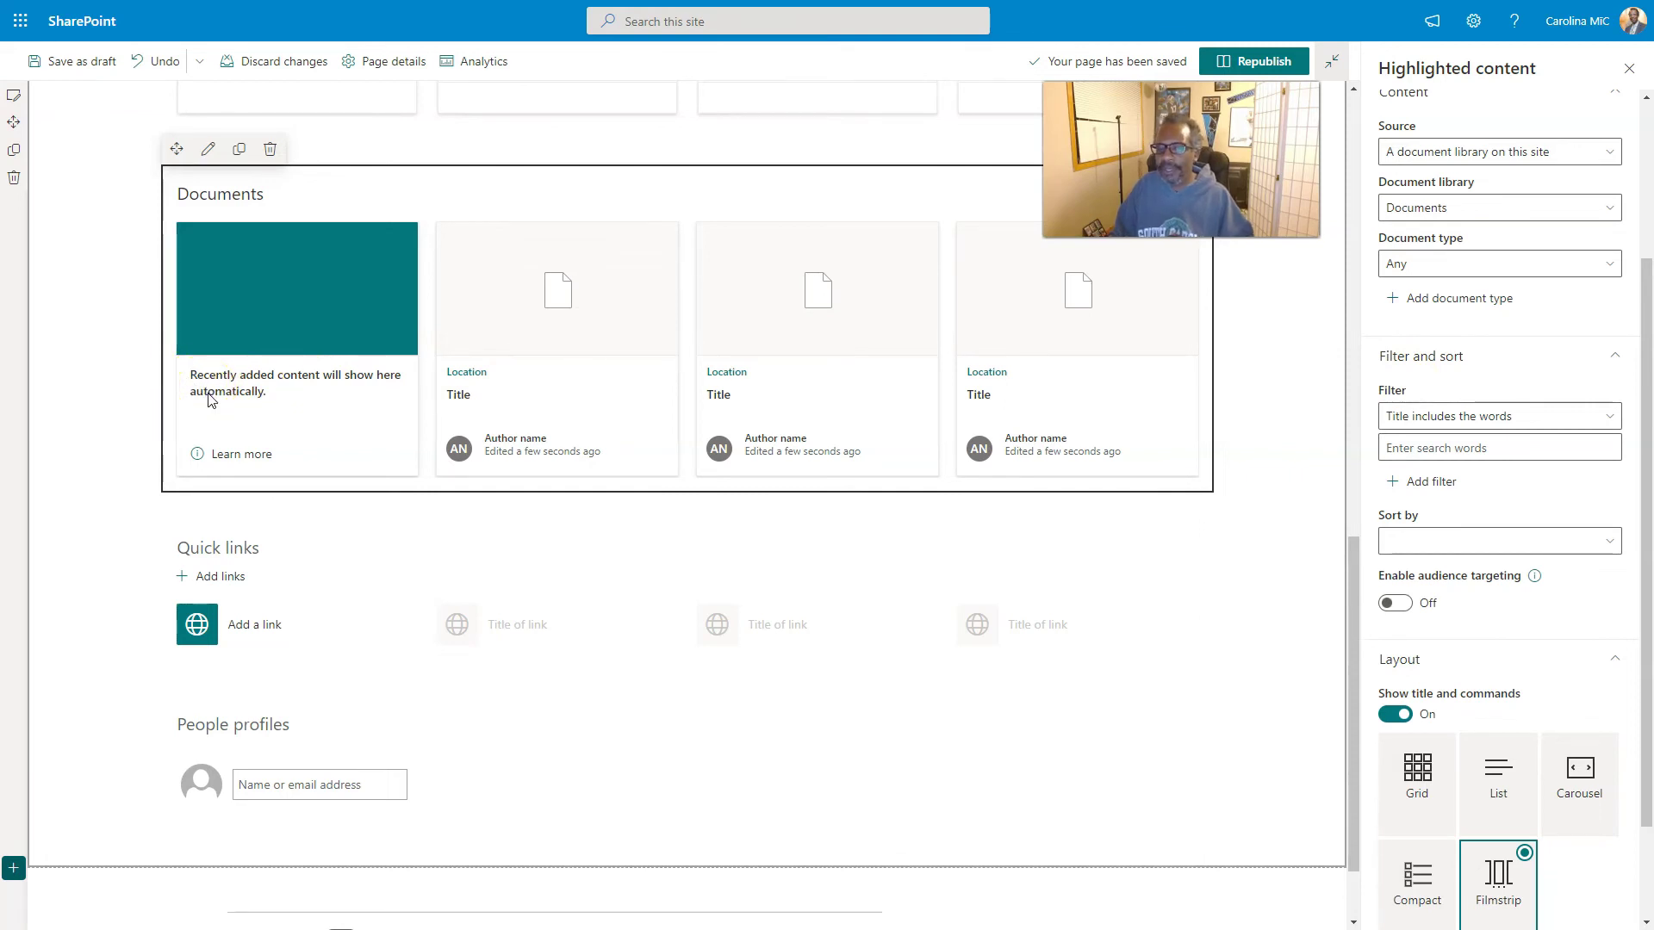
pyautogui.click(258, 391)
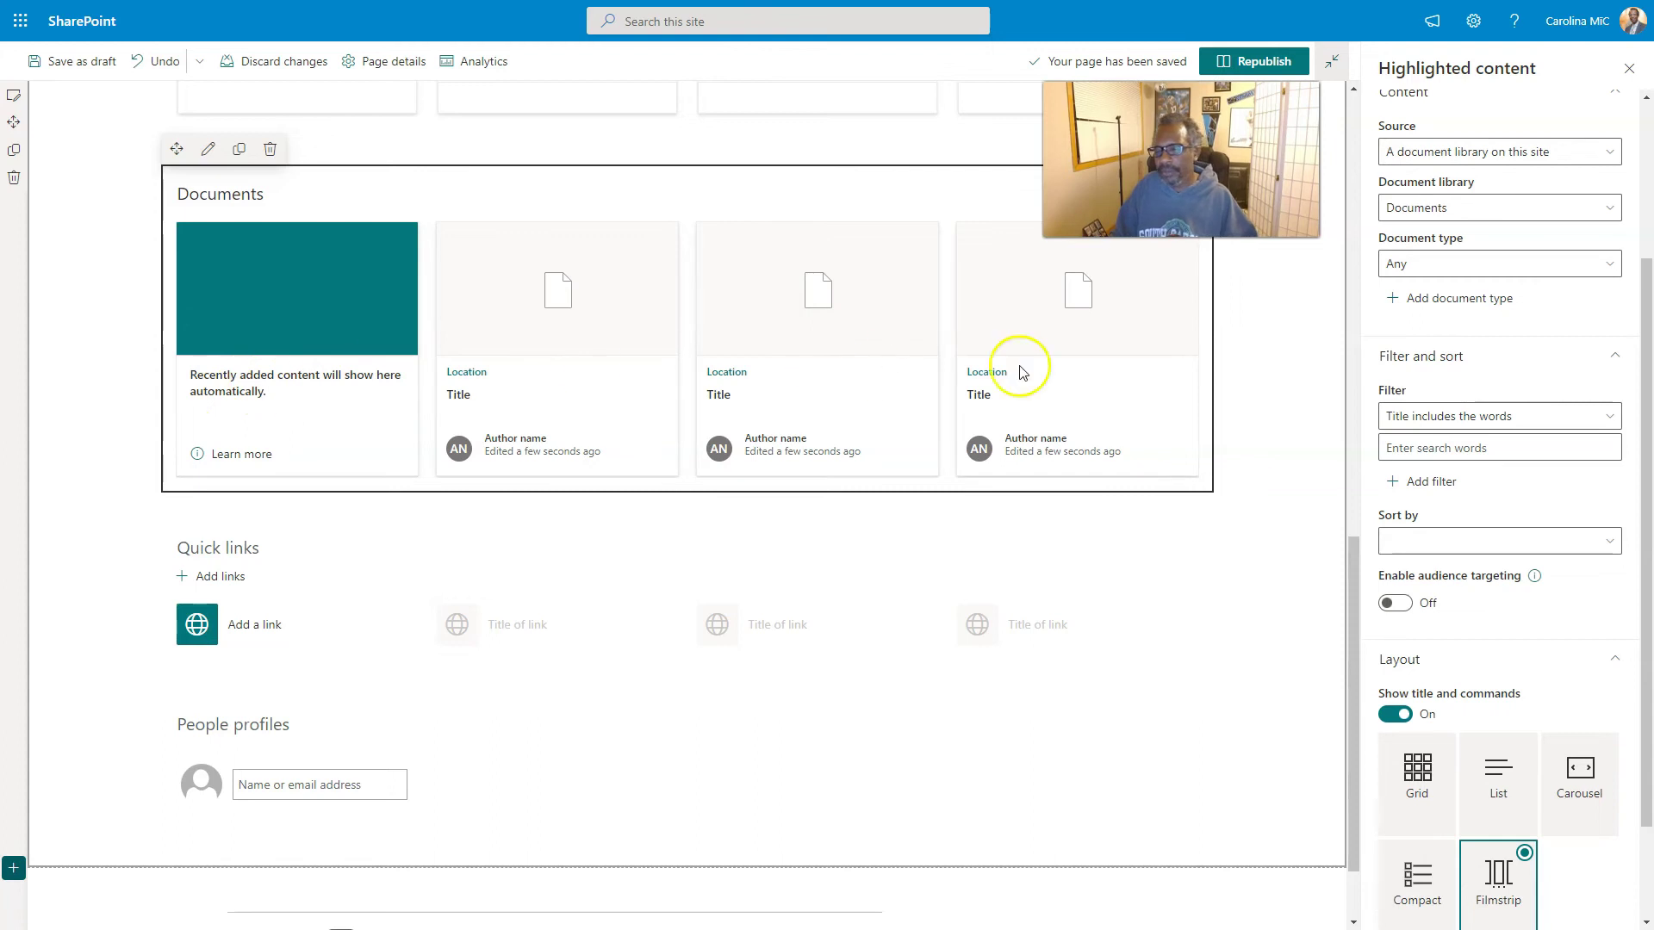
pyautogui.scroll(-1, 1427, 443)
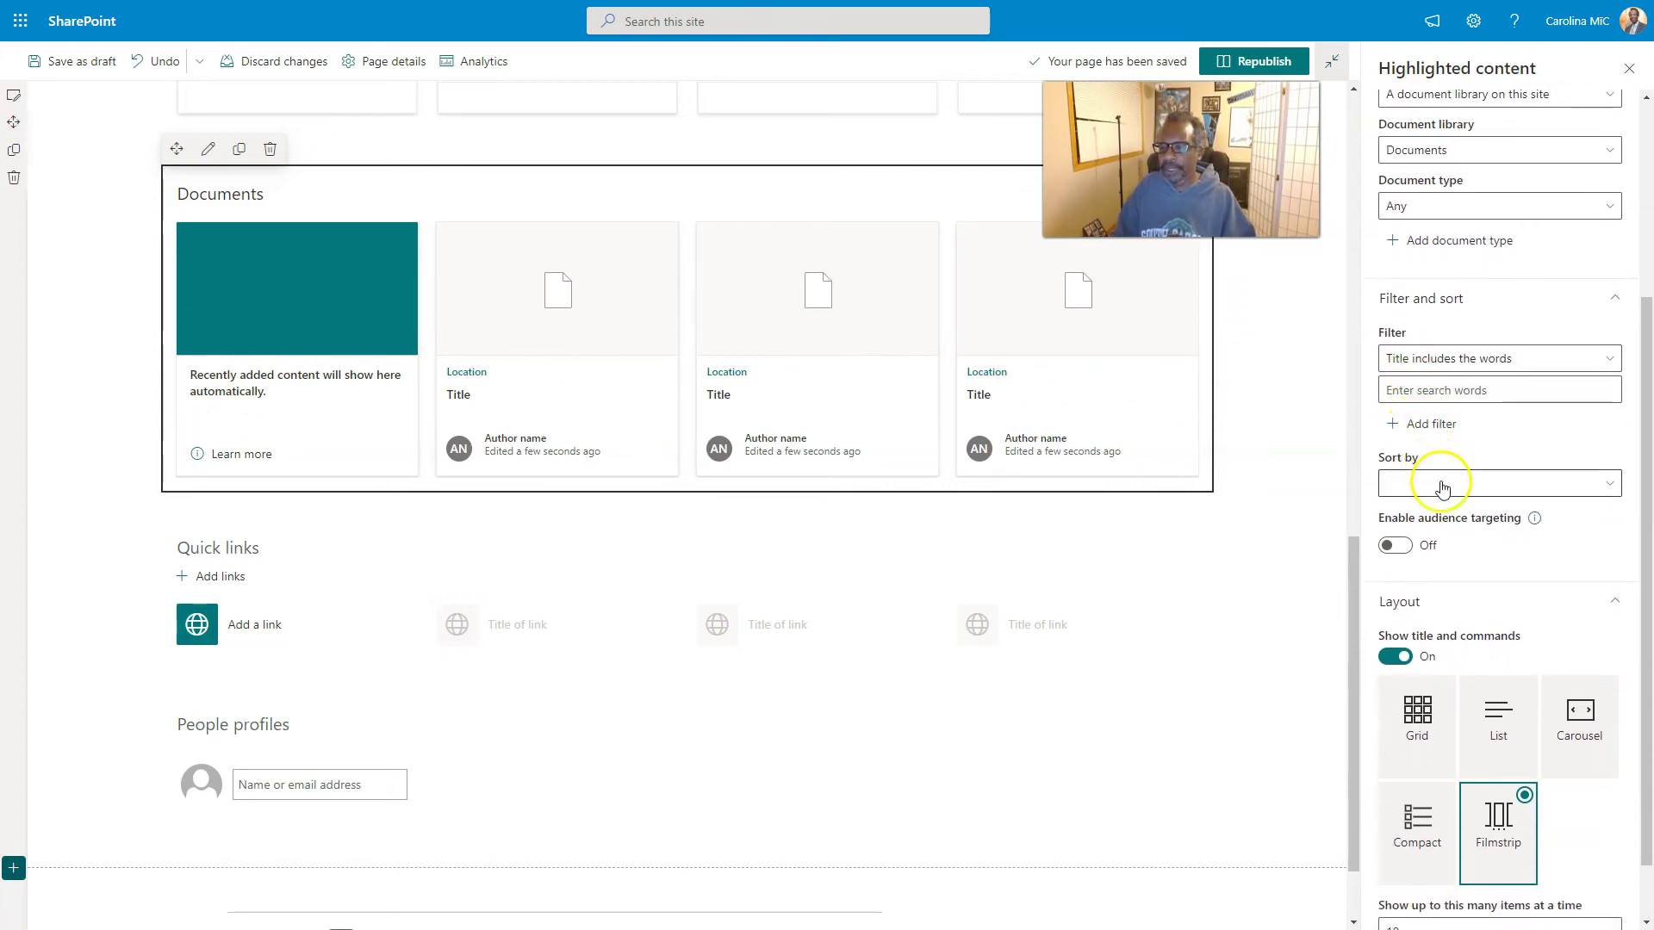
pyautogui.scroll(1, 897, 473)
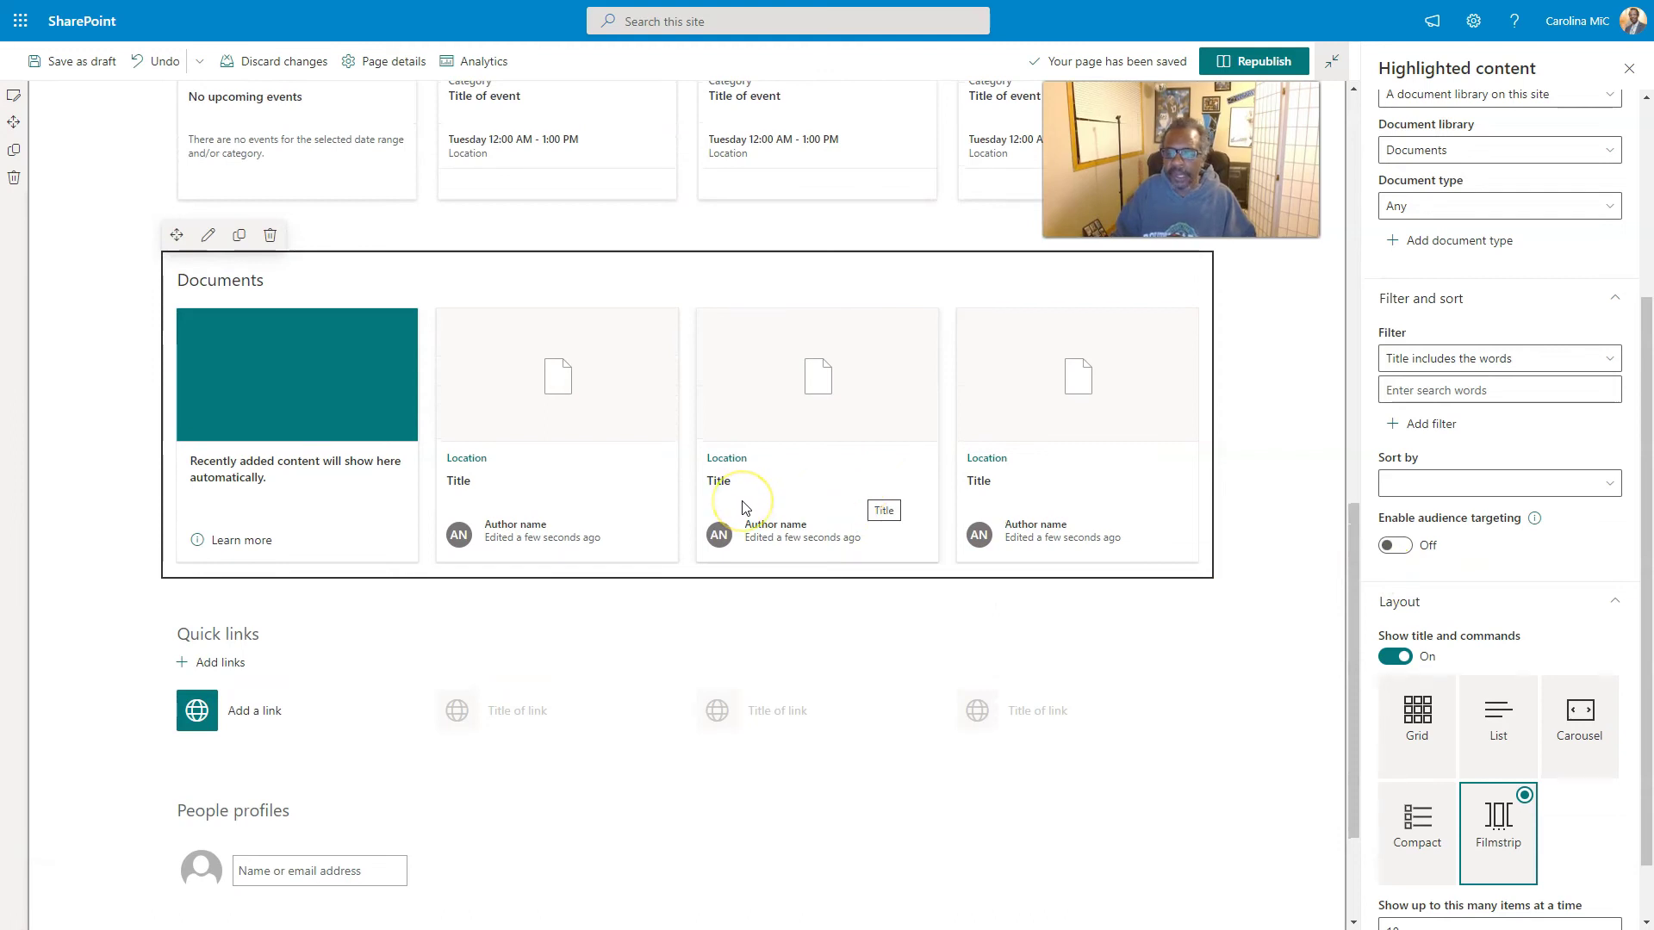
# Step: Close the Highlighted content properties and look over the Quick links and People profiles web parts
pyautogui.scroll(-2, 406, 580)
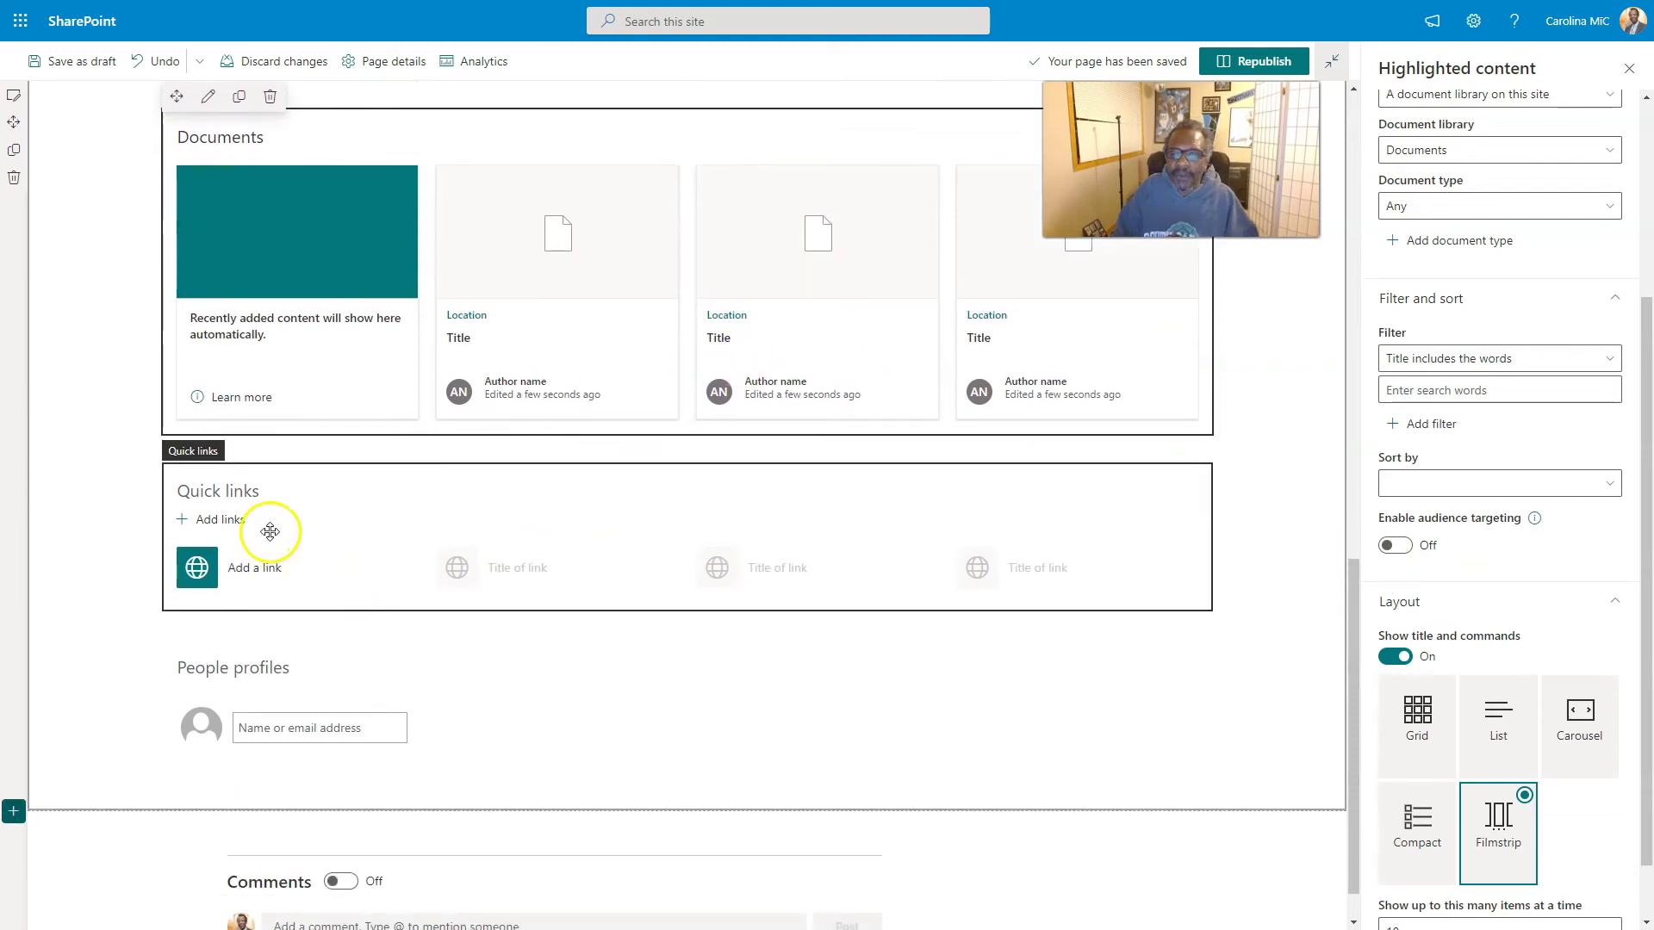
pyautogui.press('Escape')
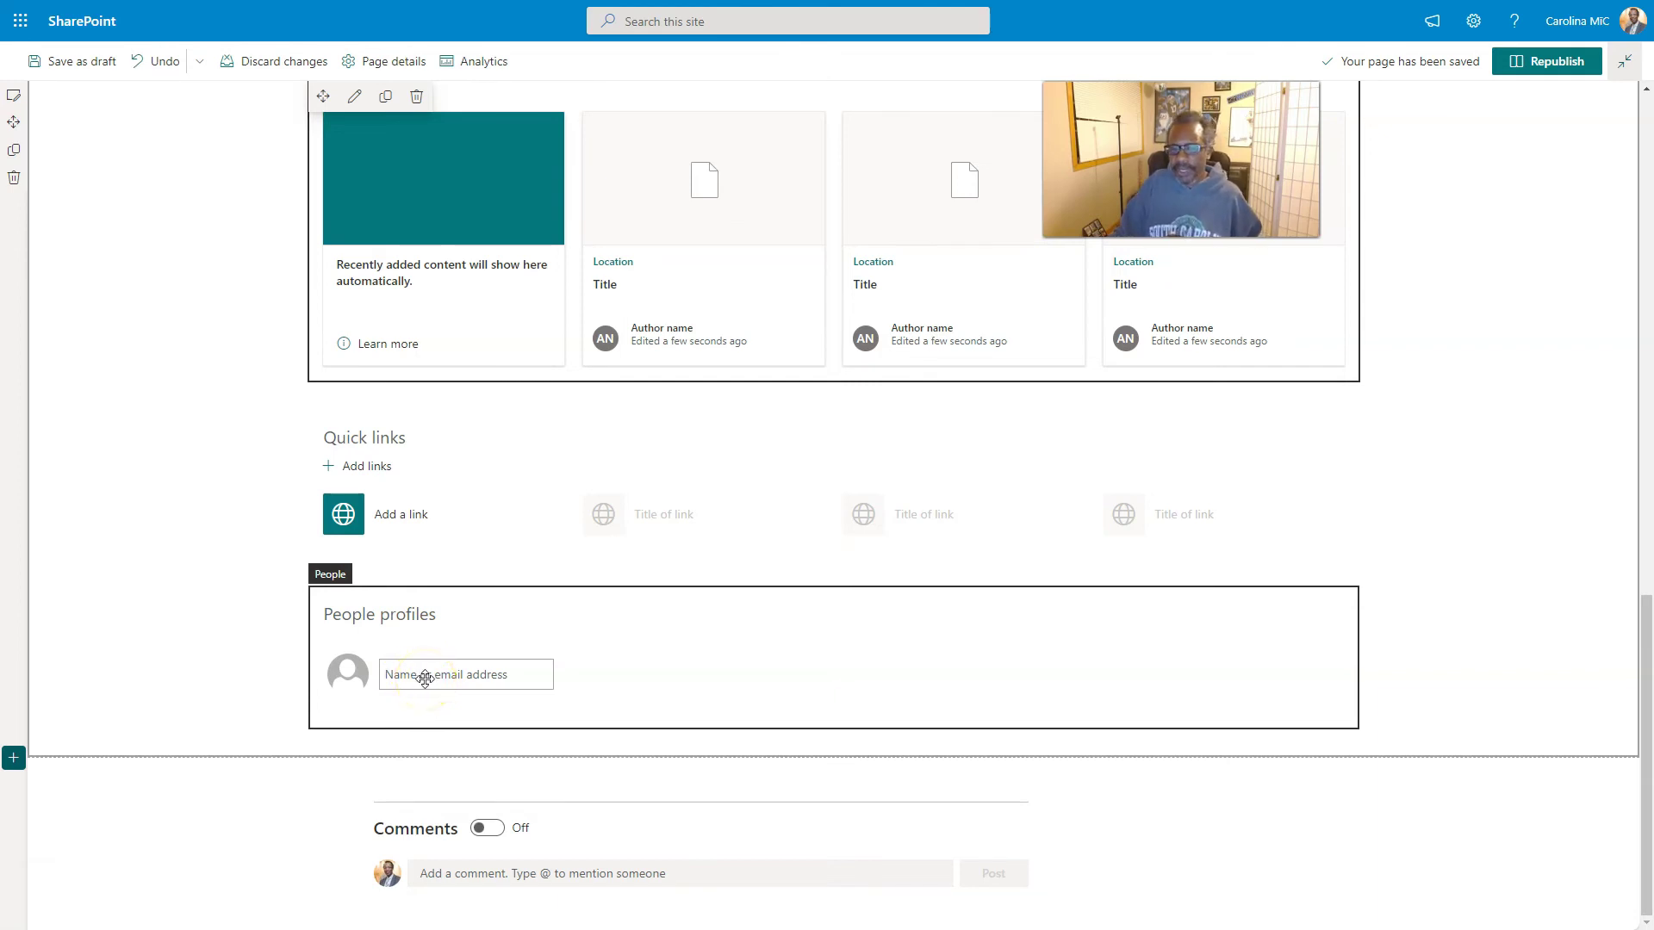
pyautogui.scroll(5, 739, 653)
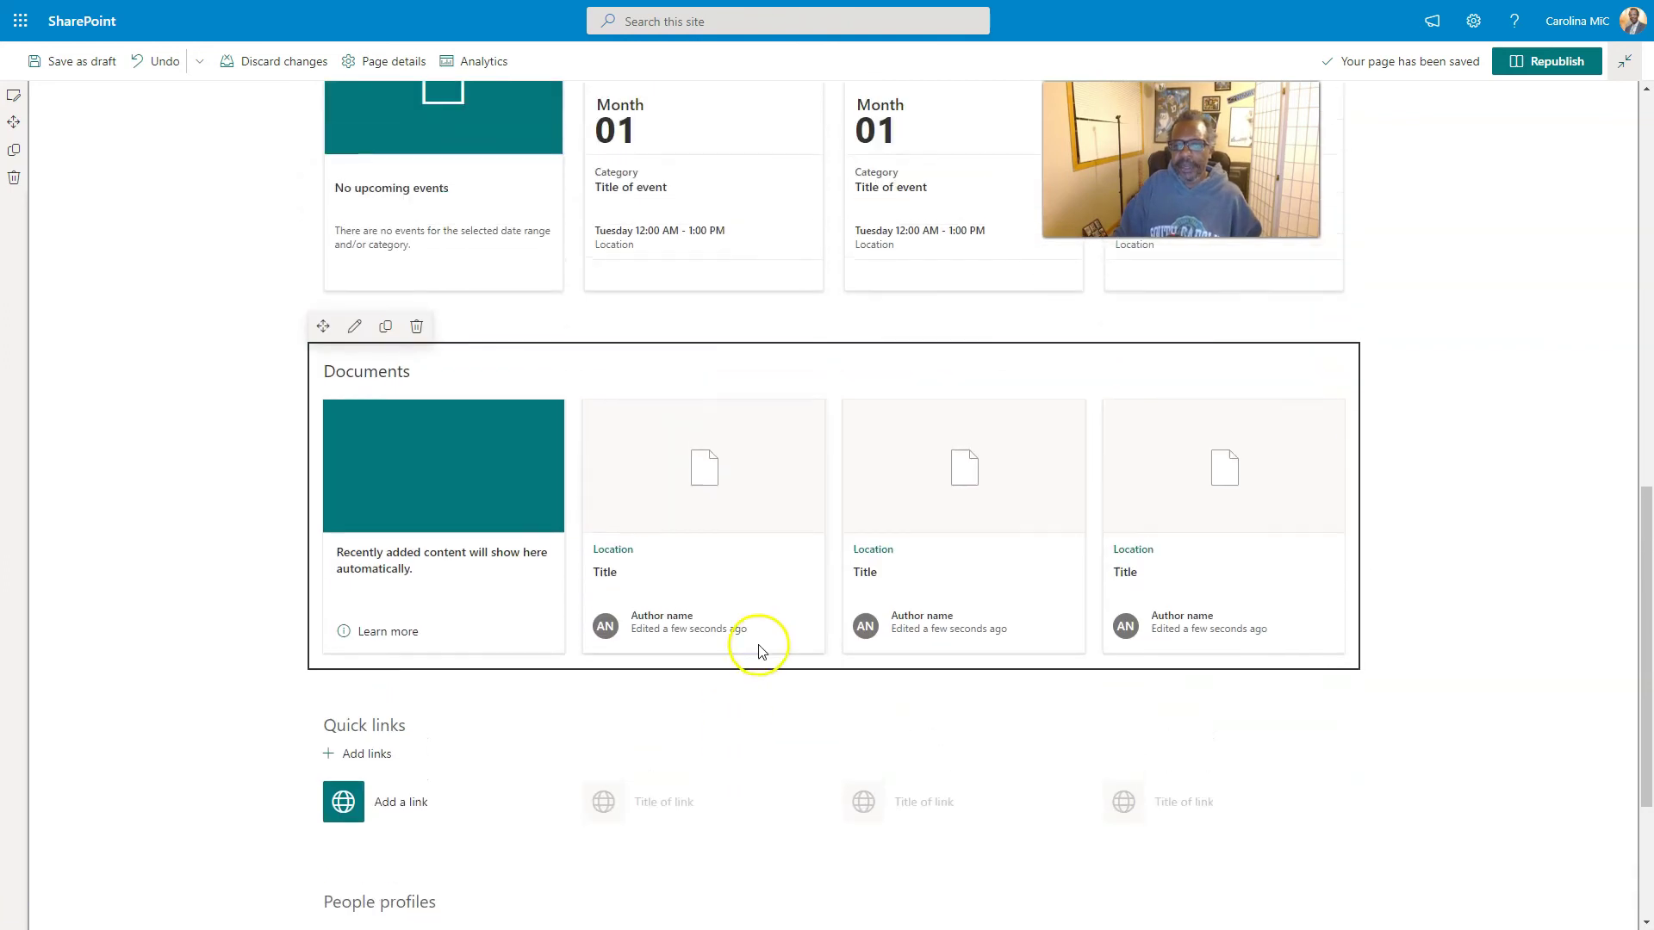
pyautogui.scroll(1, 819, 578)
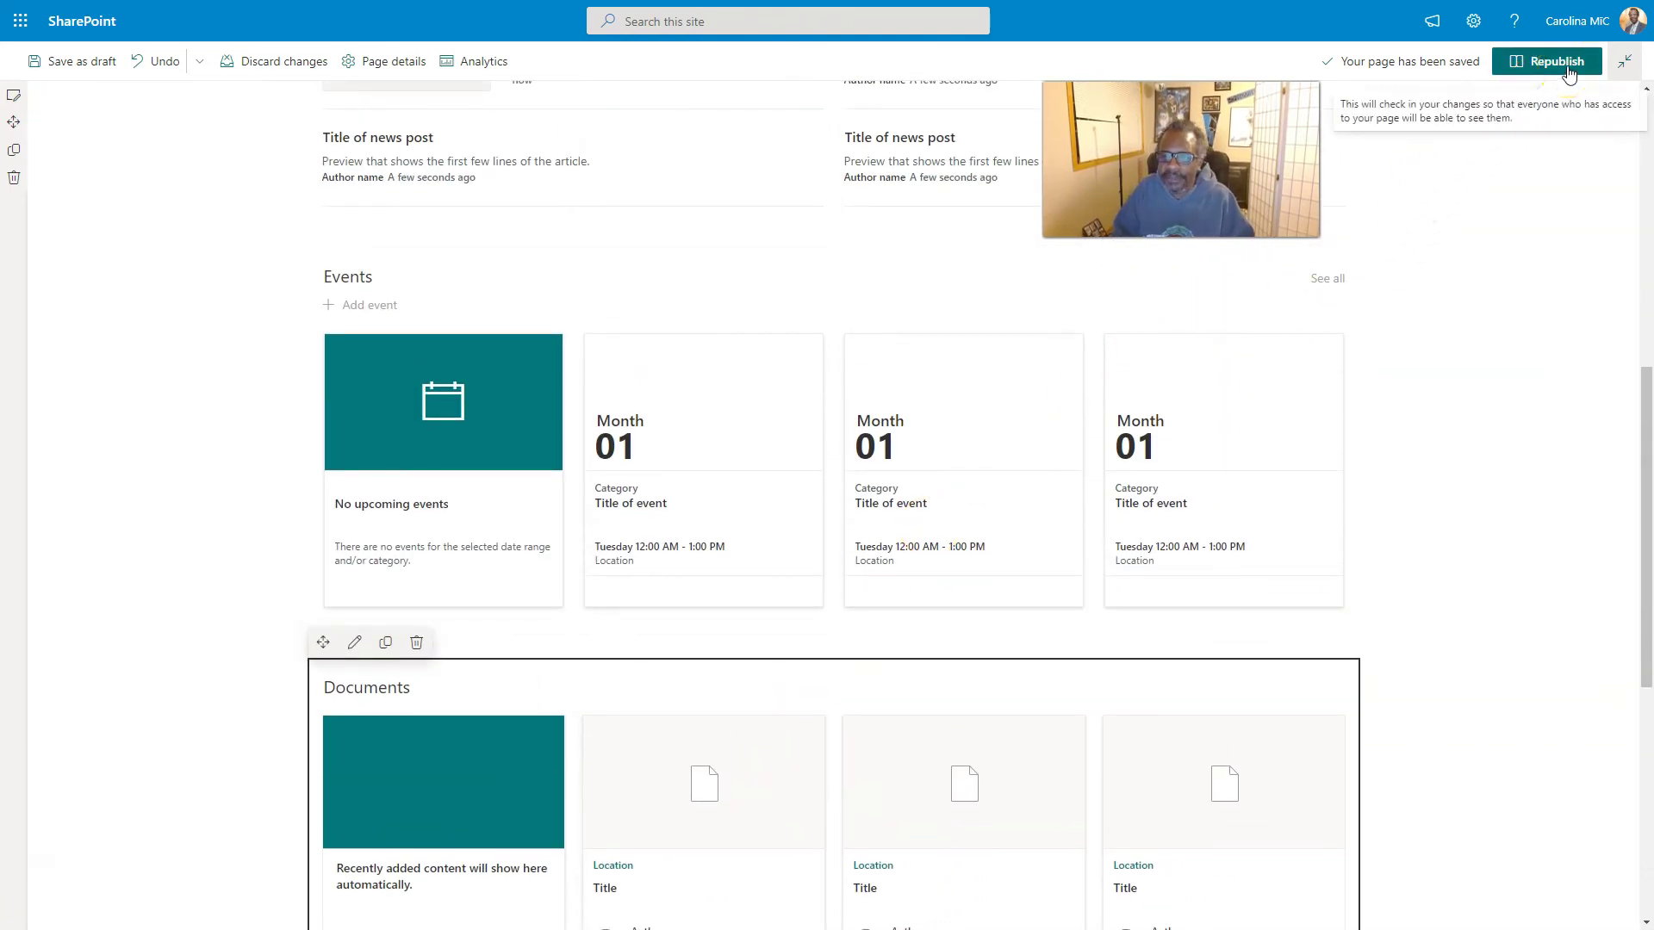
# Step: Discard the home page edits, return to the last published version, and look over its Events and Documents sections
pyautogui.click(274, 62)
pyautogui.click(841, 505)
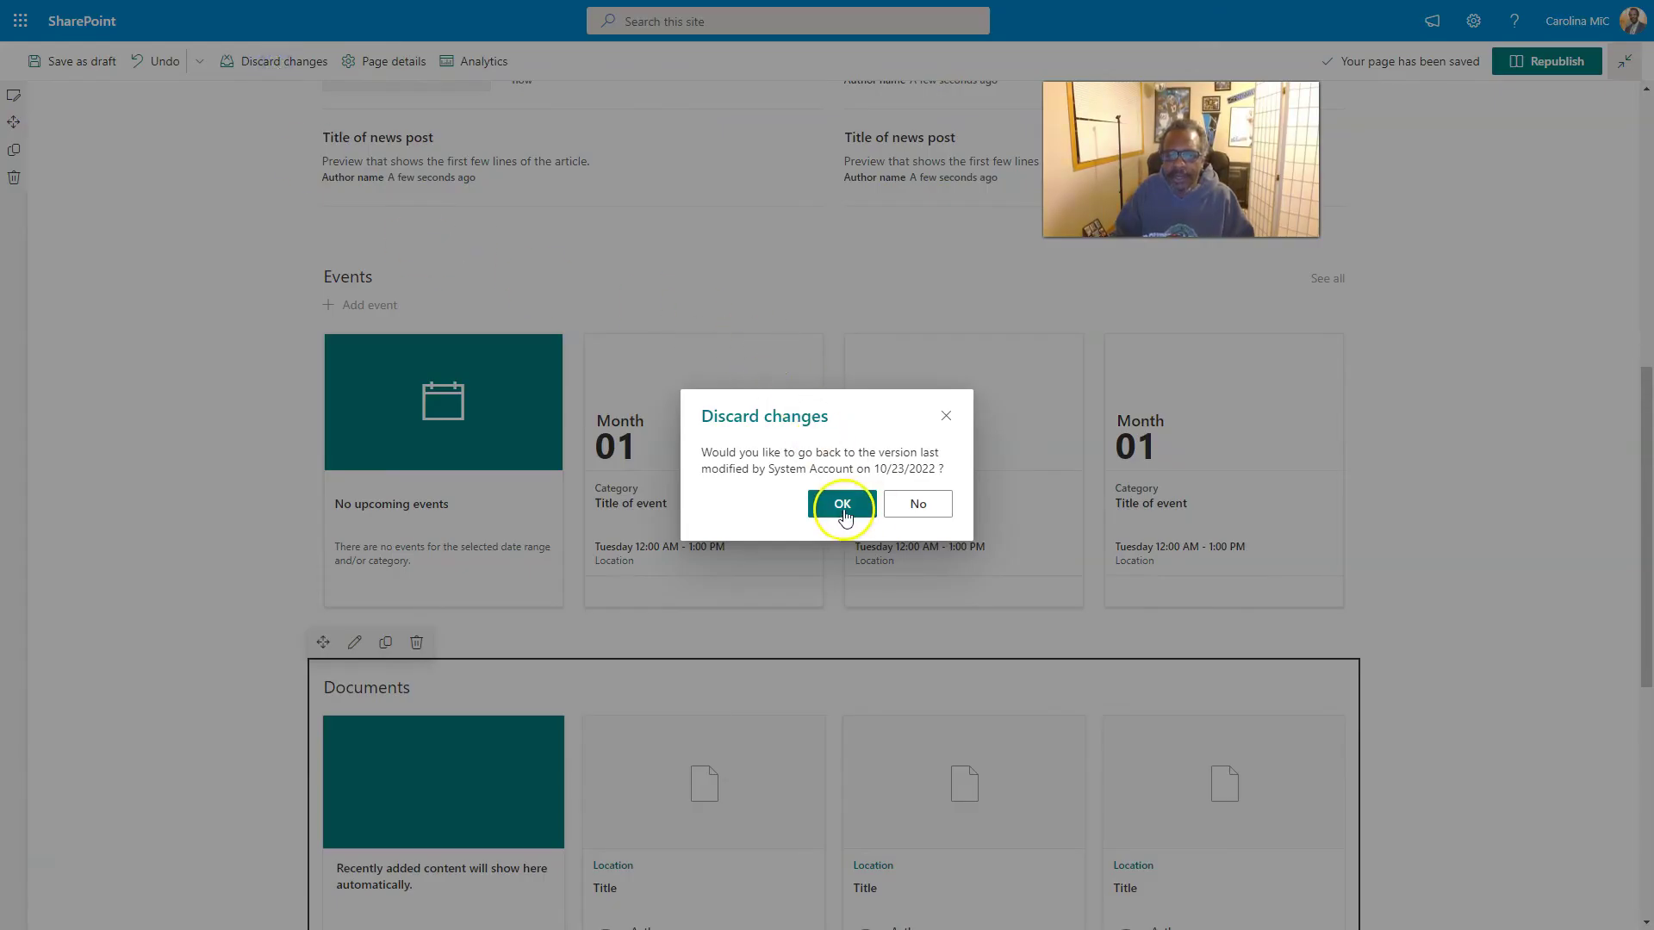
pyautogui.scroll(-2, 844, 516)
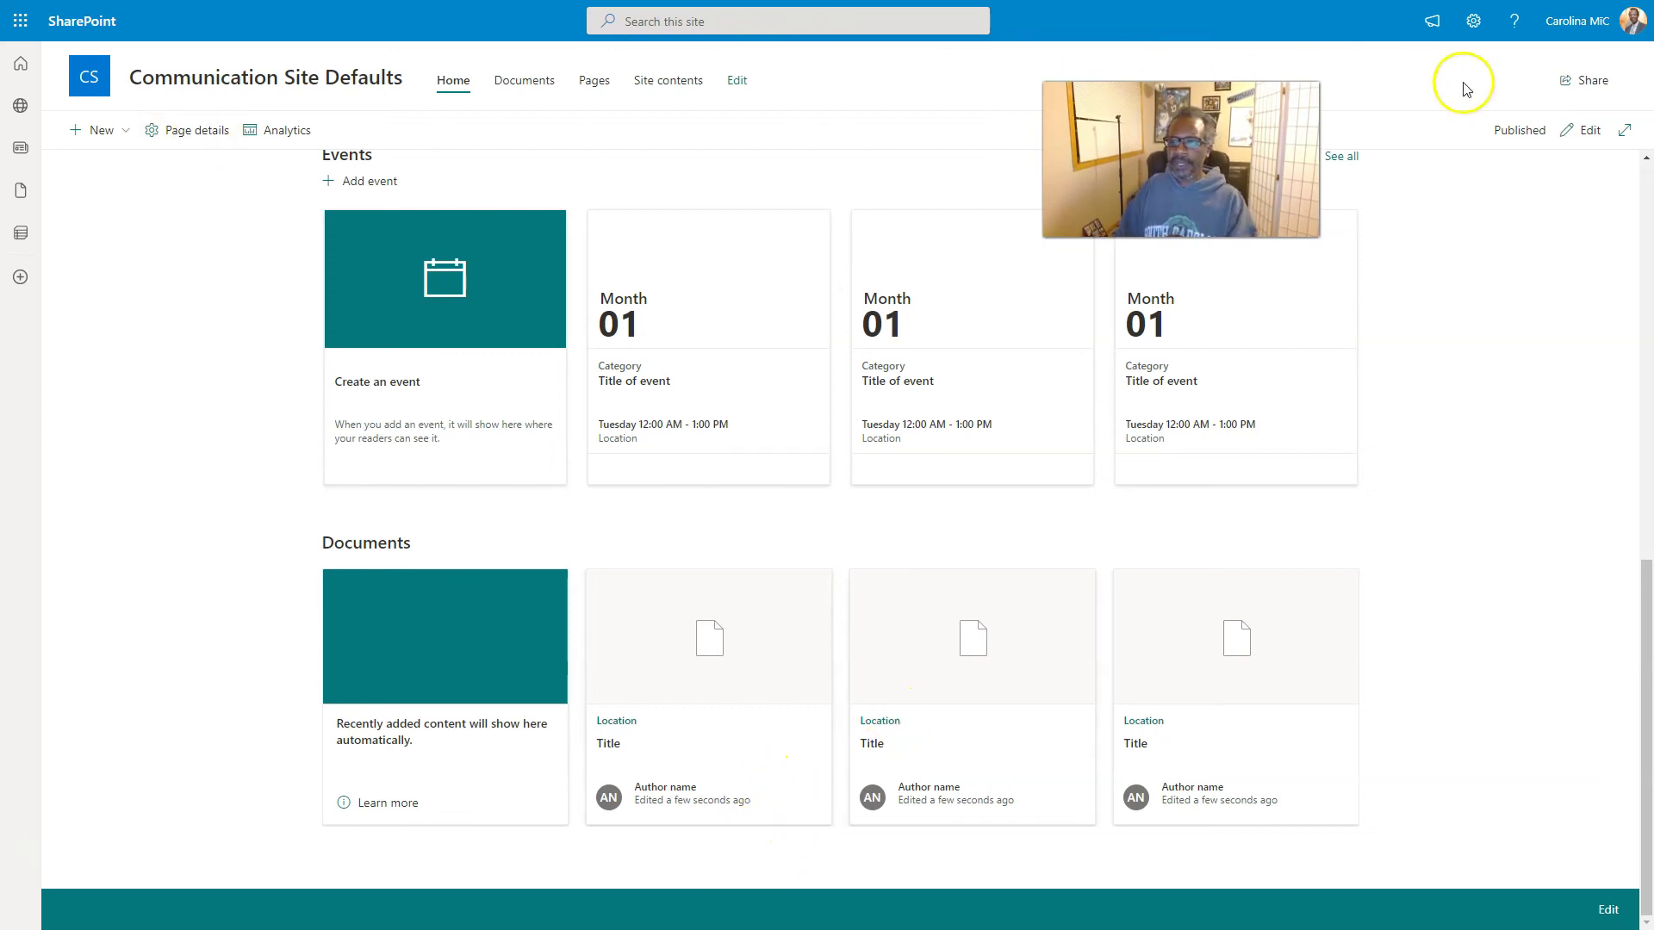
# Step: View the site contents and open the Site Pages library to see which pages it holds
pyautogui.click(1472, 26)
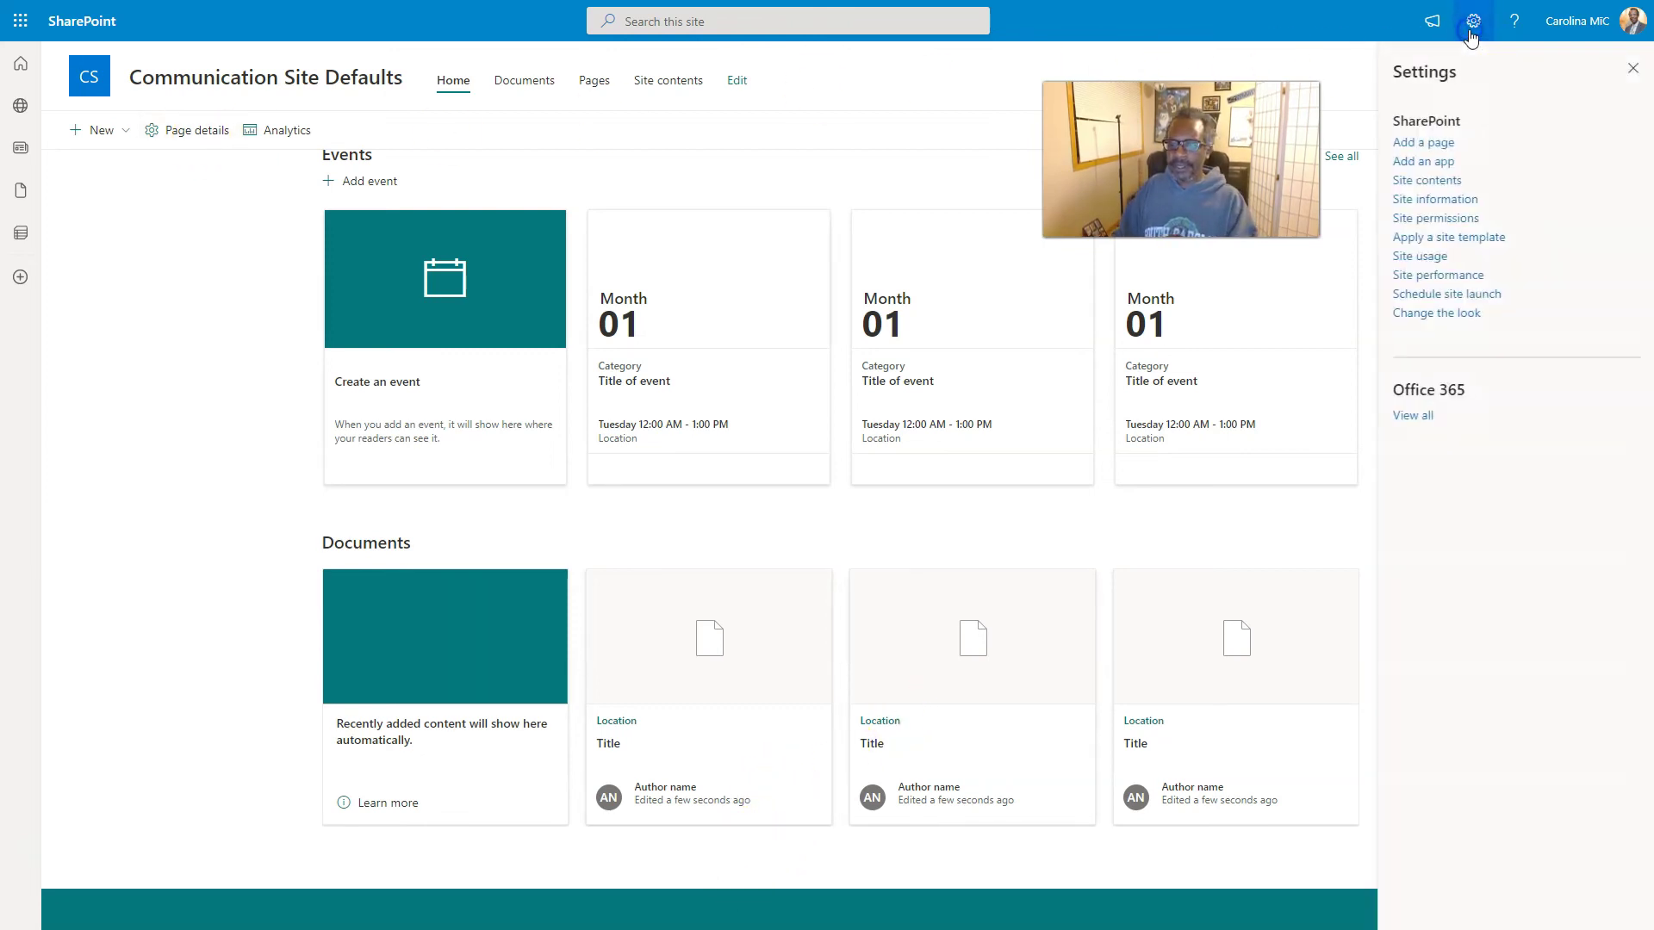
pyautogui.click(1426, 180)
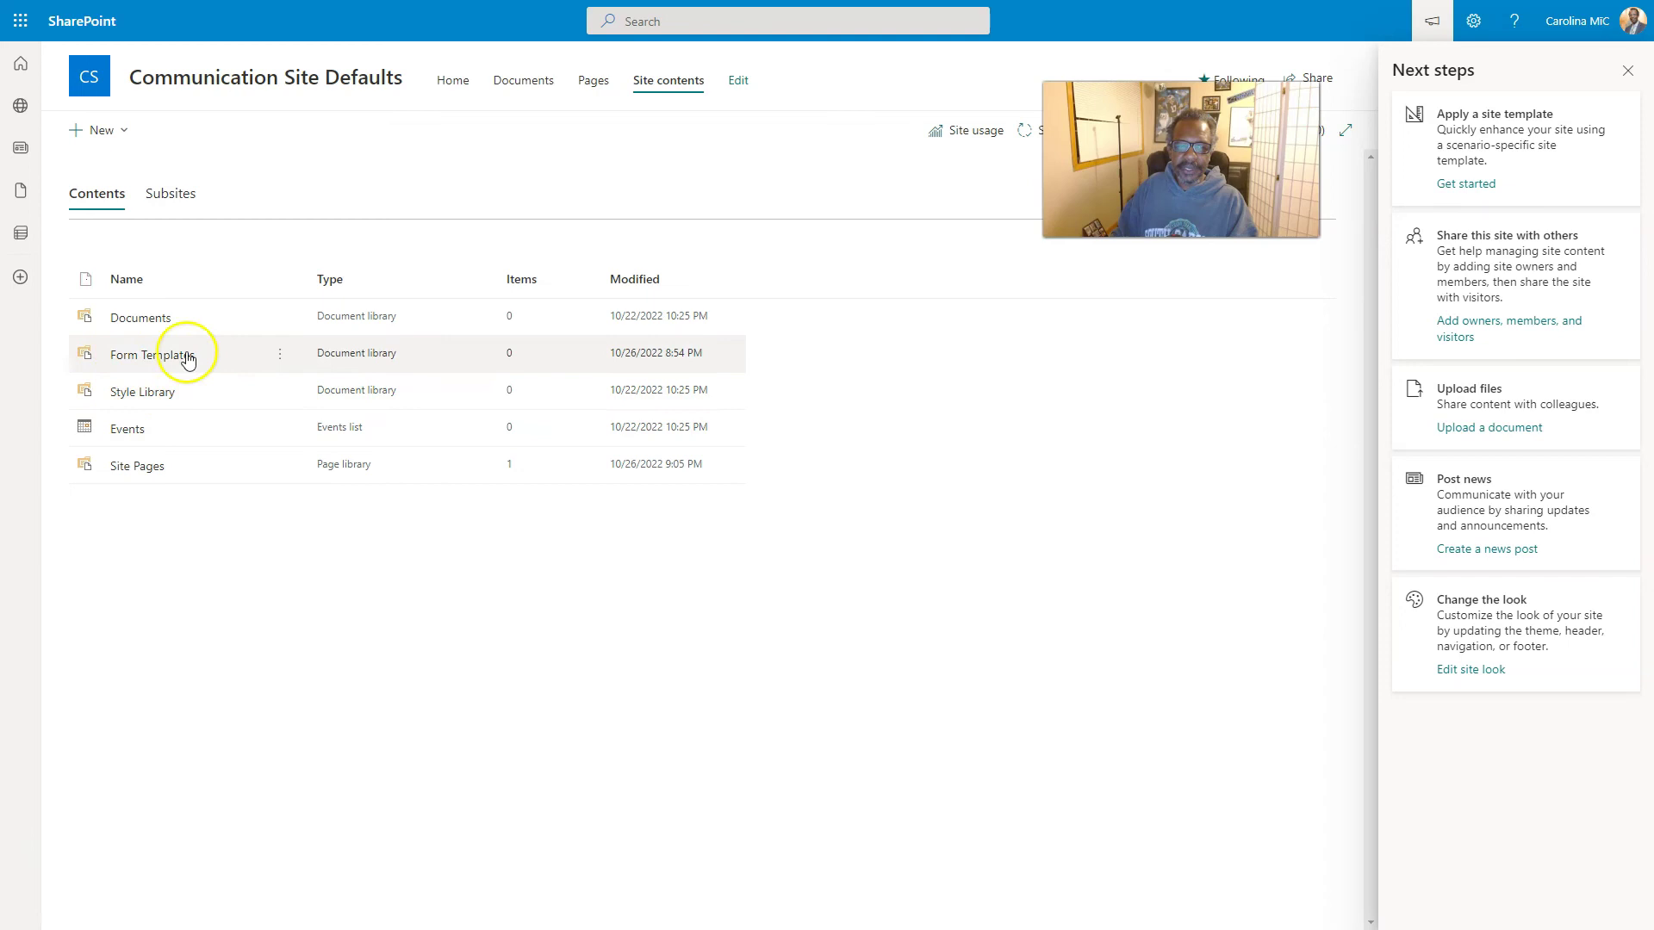
pyautogui.click(131, 468)
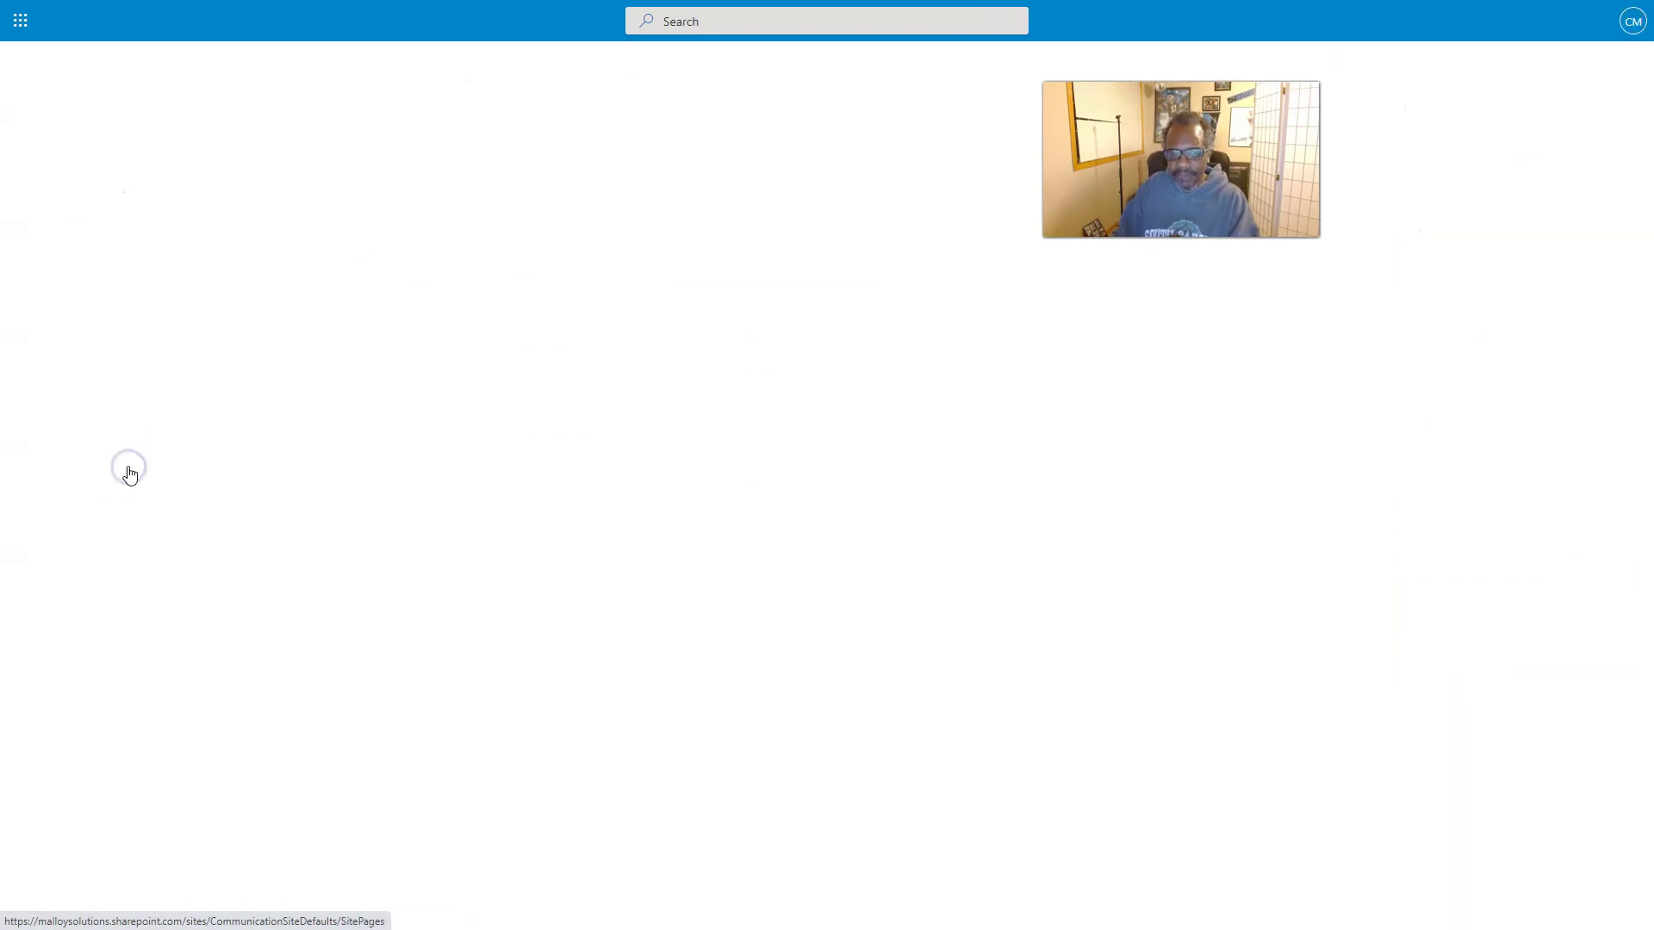
pyautogui.moveTo(200, 331)
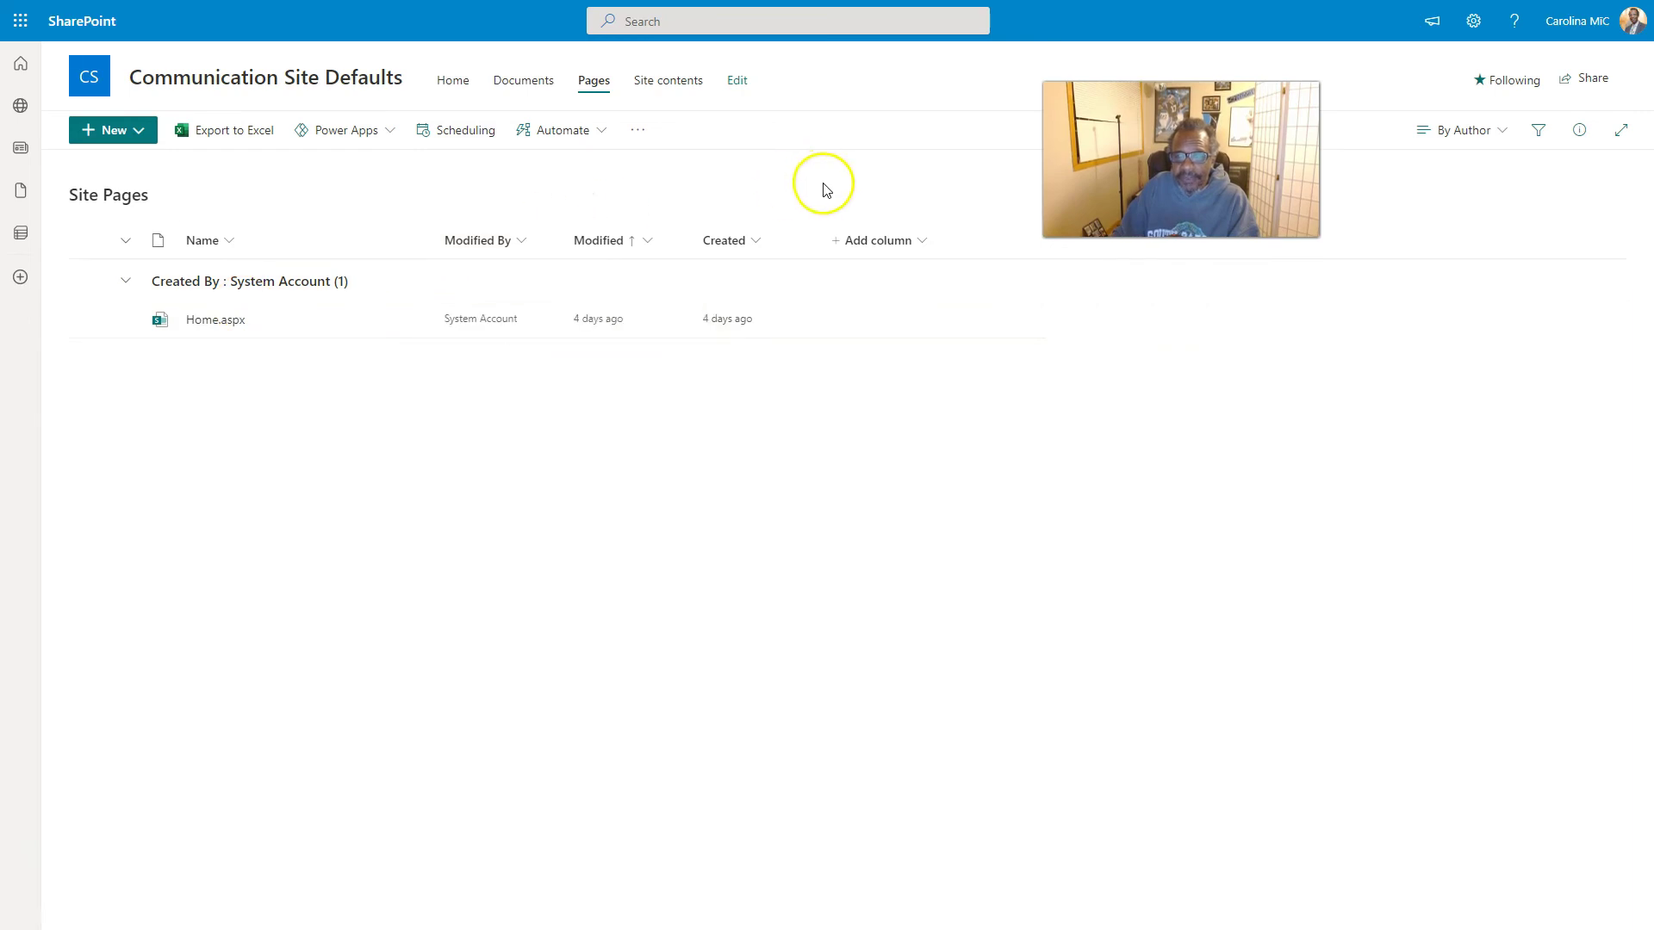
# Step: Open the site permissions and review the owner, member and visitor groups and the site sharing options
pyautogui.click(1473, 20)
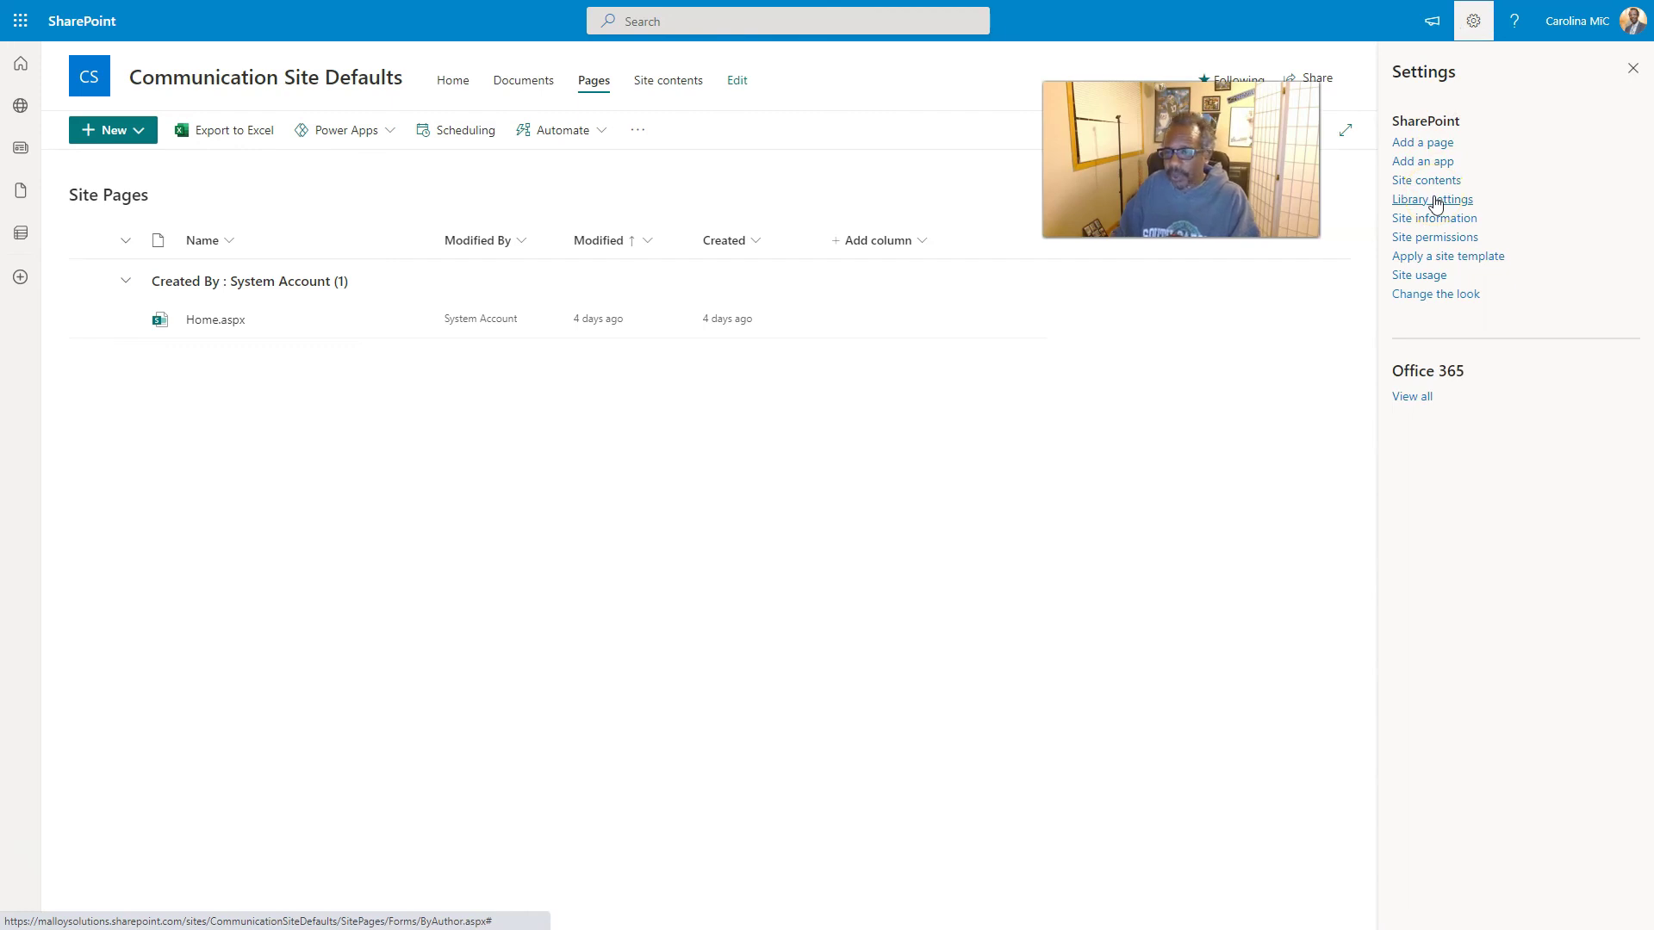
pyautogui.click(1430, 237)
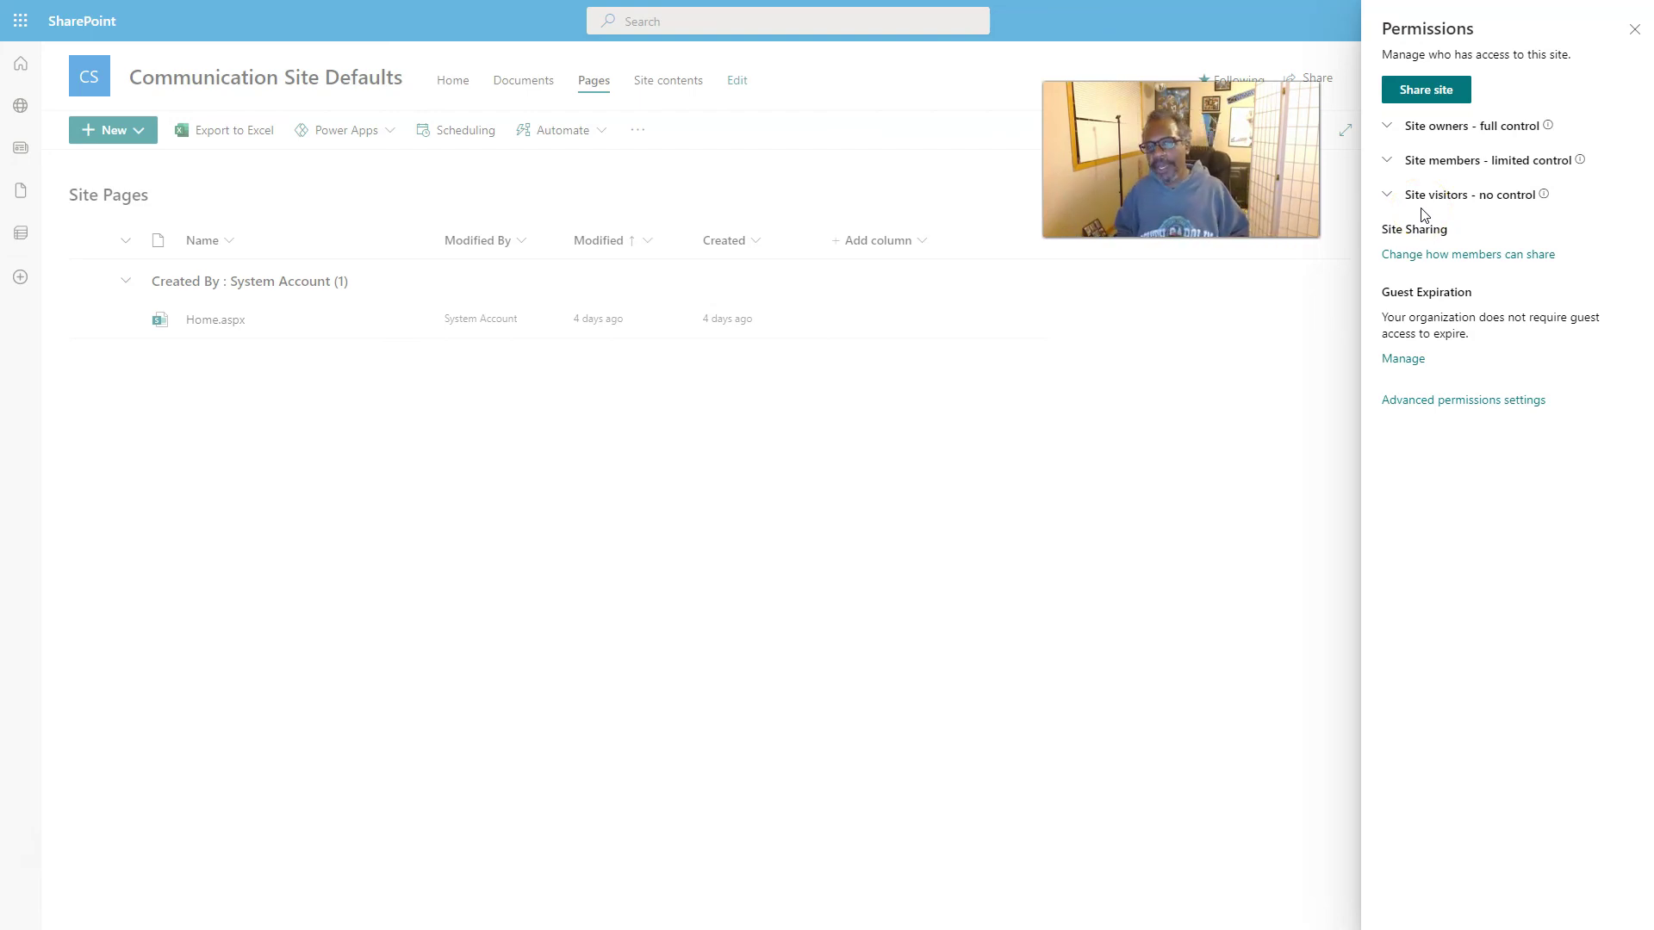
pyautogui.click(1383, 266)
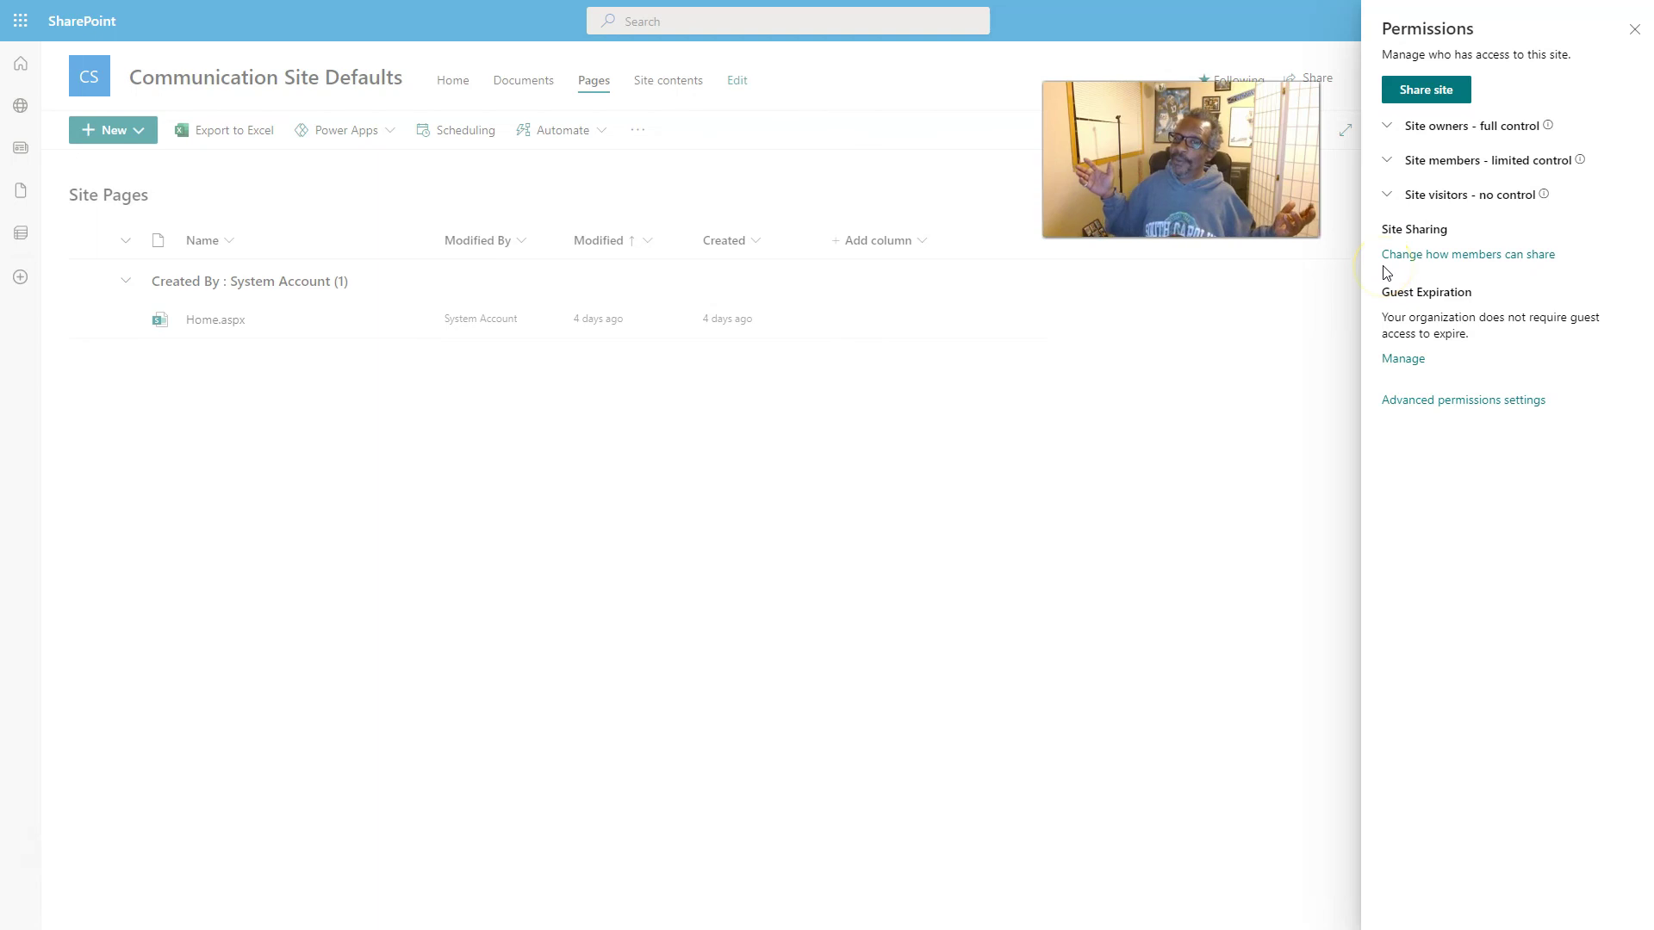